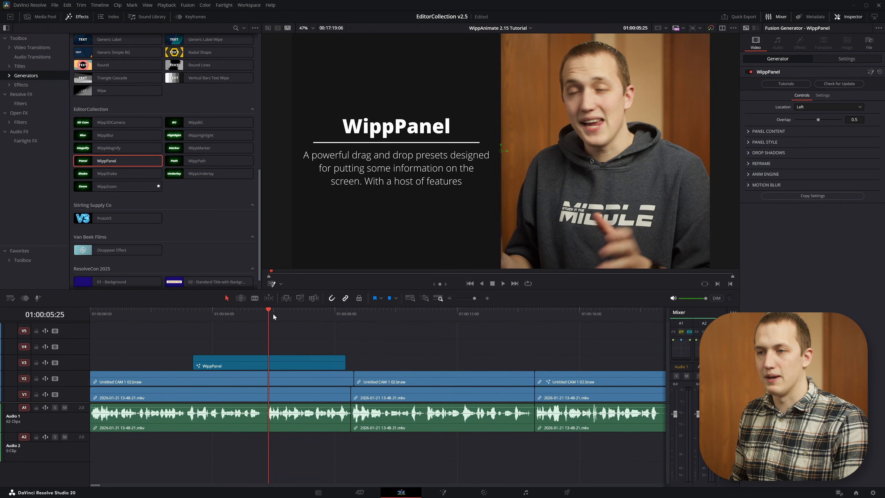
Step: Select the WippPanel clip on the timeline, switch its Location to Right and preview the animation
mouse_move(273, 314)
left_mouse_down()
mouse_move(255, 319)
mouse_move(273, 321)
left_mouse_up()
left_click(280, 363)
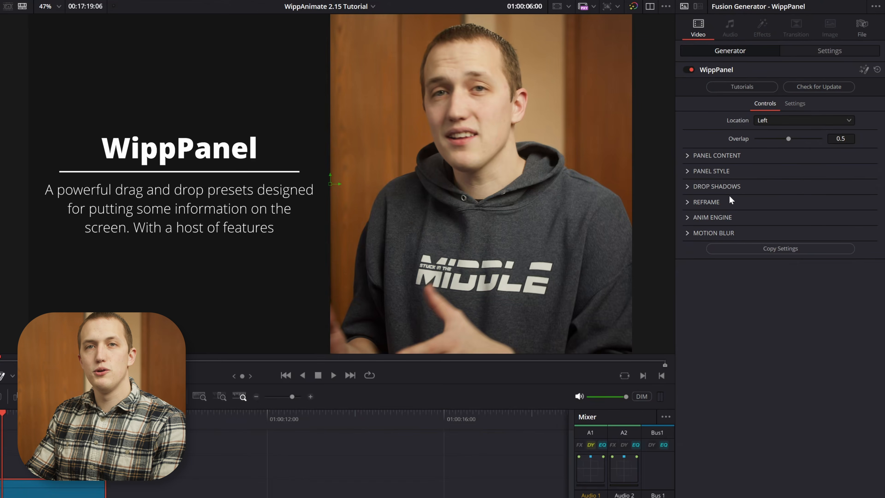
left_click(809, 120)
left_click(773, 166)
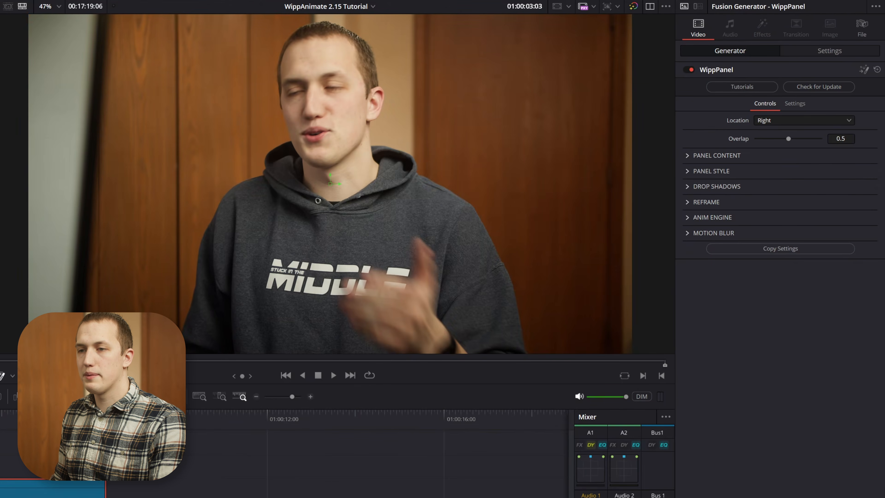
key("space")
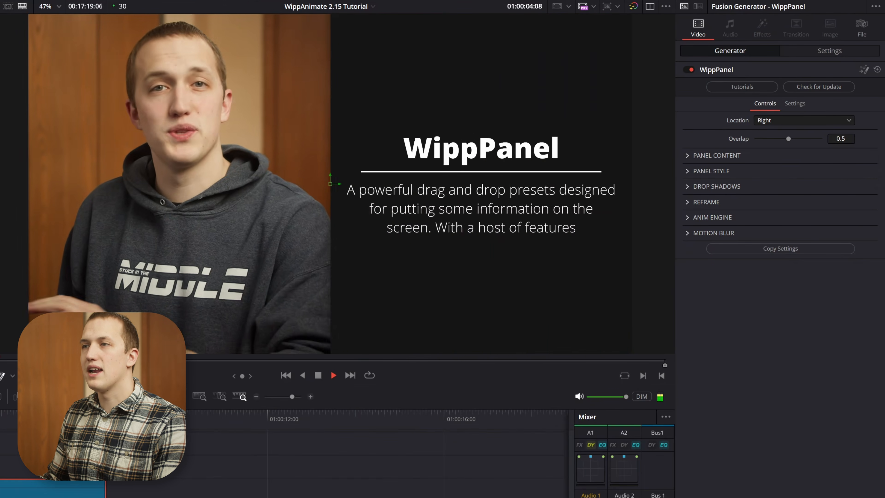
key("space")
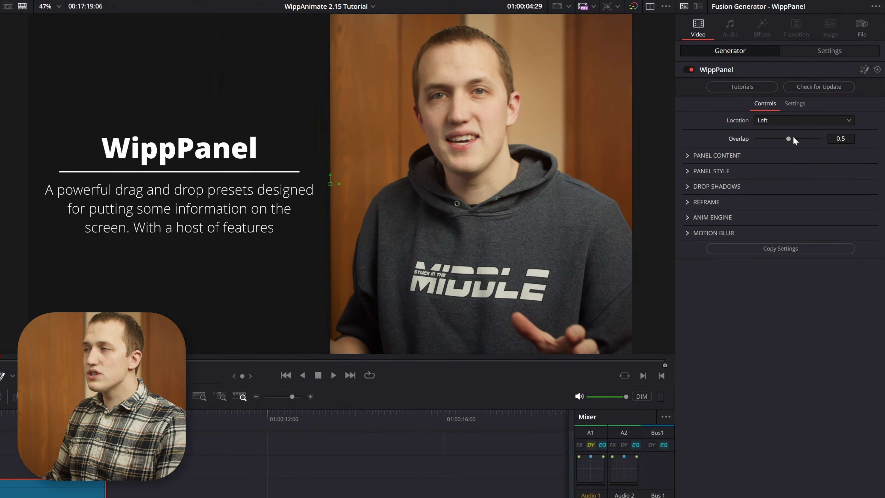
mouse_move(790, 137)
left_mouse_down()
mouse_move(773, 144)
mouse_move(804, 144)
mouse_move(790, 148)
left_mouse_up()
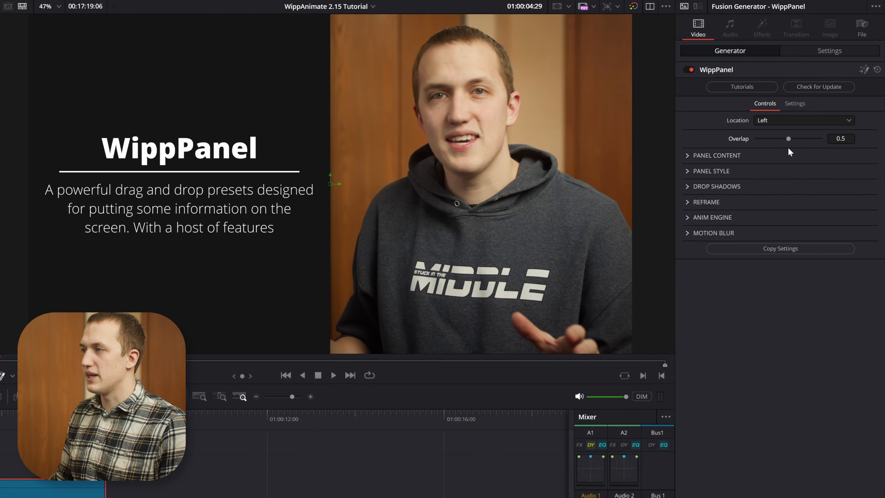
Step: Expand the Panel Content settings and try the None option for Layers before restoring Text
left_click(688, 156)
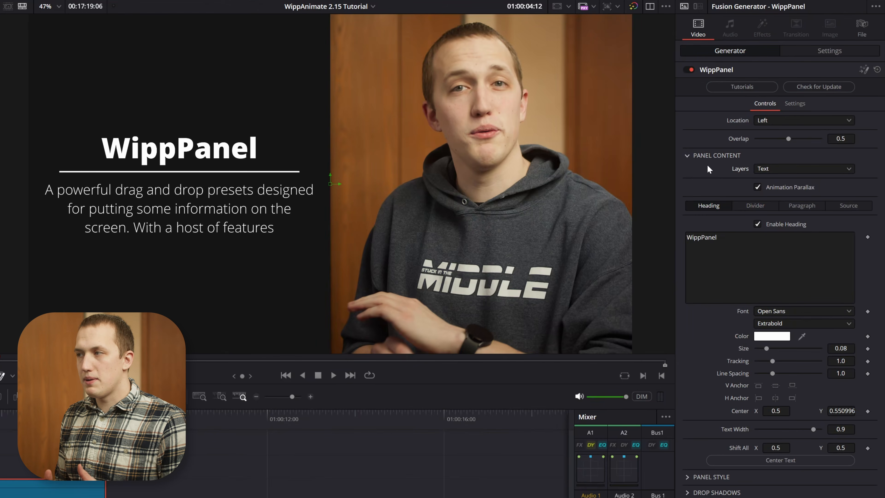
left_click(764, 170)
left_click(766, 182)
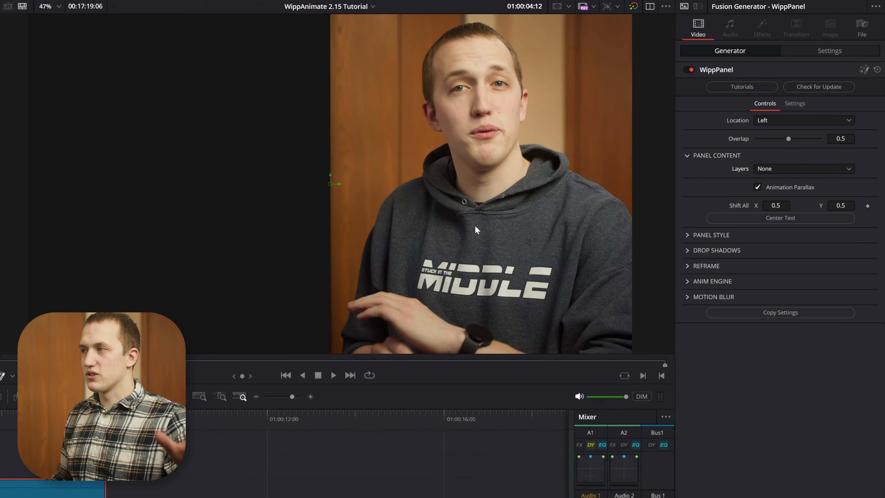
left_click(786, 168)
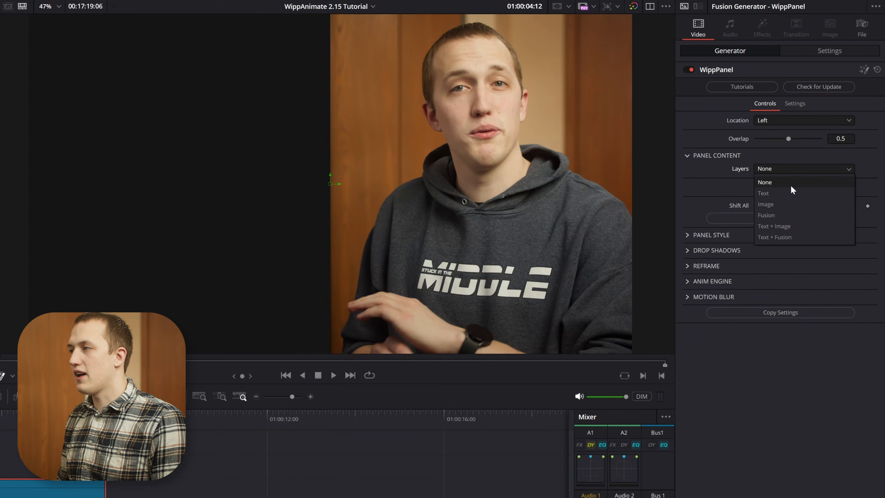
left_click(769, 191)
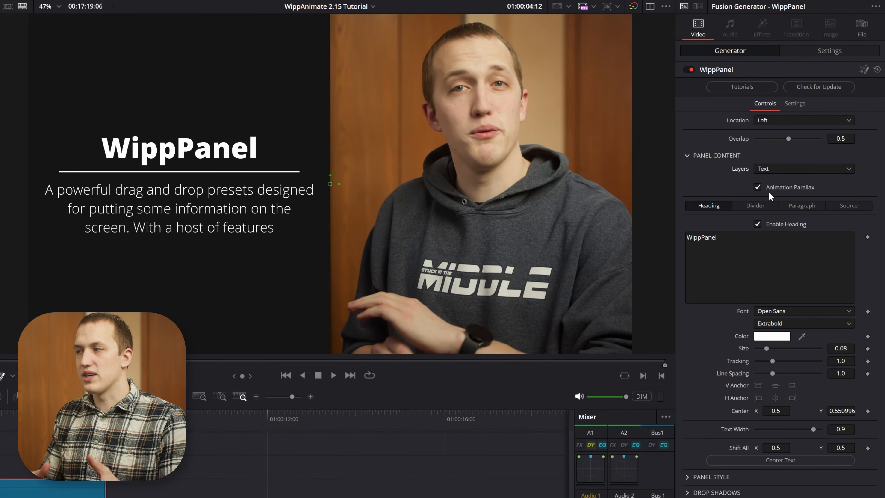
Step: Toggle the heading off and on, and look through the Divider, Paragraph and Source text settings
left_click(767, 225)
left_click(799, 224)
left_click(761, 205)
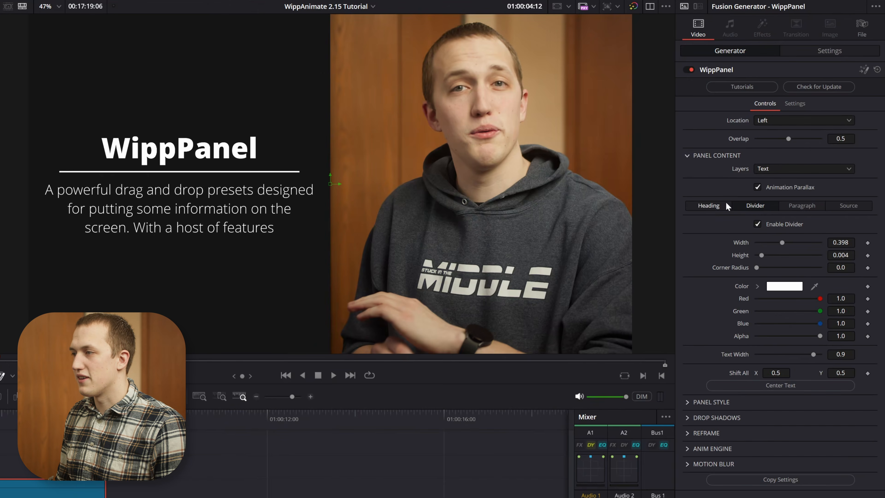
left_click(795, 206)
left_click(835, 209)
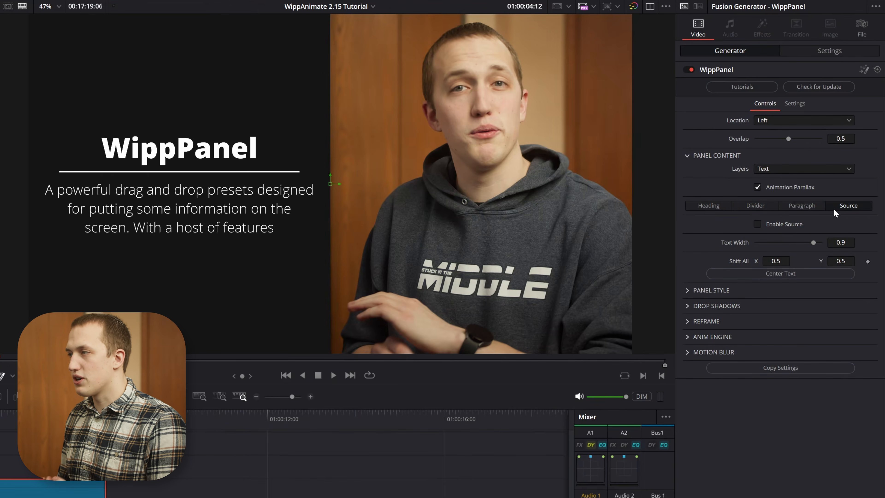
left_click(798, 205)
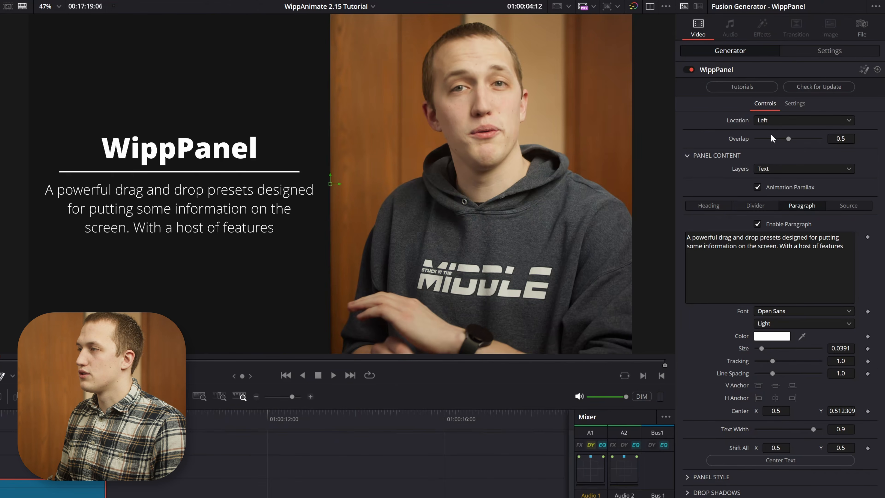
Step: Try an Overlap of 0.425 and a Text Width of 1.0, returning them to 0.5 and 0.9
mouse_move(786, 138)
left_mouse_down()
mouse_move(773, 138)
mouse_move(782, 140)
left_mouse_up()
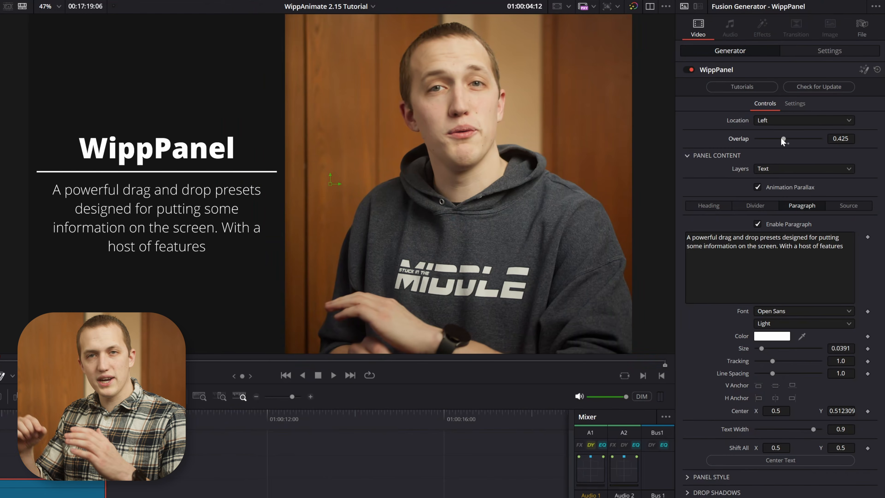
left_click_drag(784, 140, 789, 142)
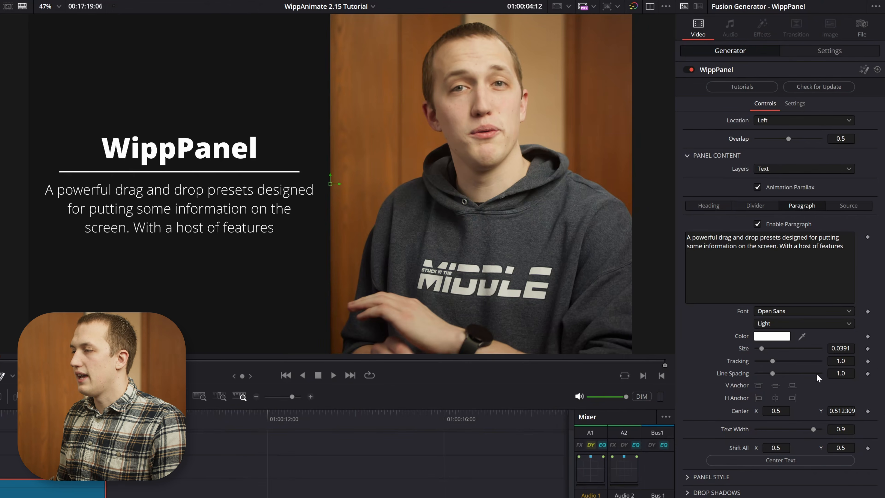
mouse_move(816, 426)
left_mouse_down()
mouse_move(786, 431)
mouse_move(821, 429)
left_mouse_up()
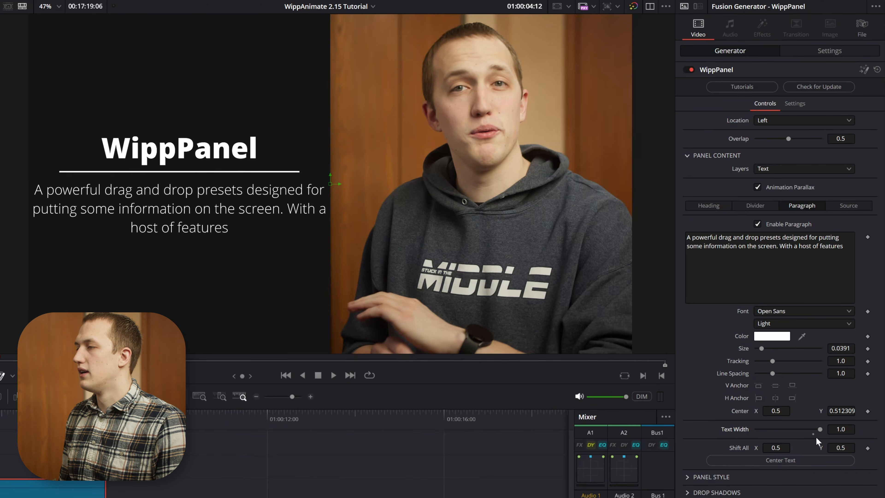
left_click_drag(819, 429, 813, 430)
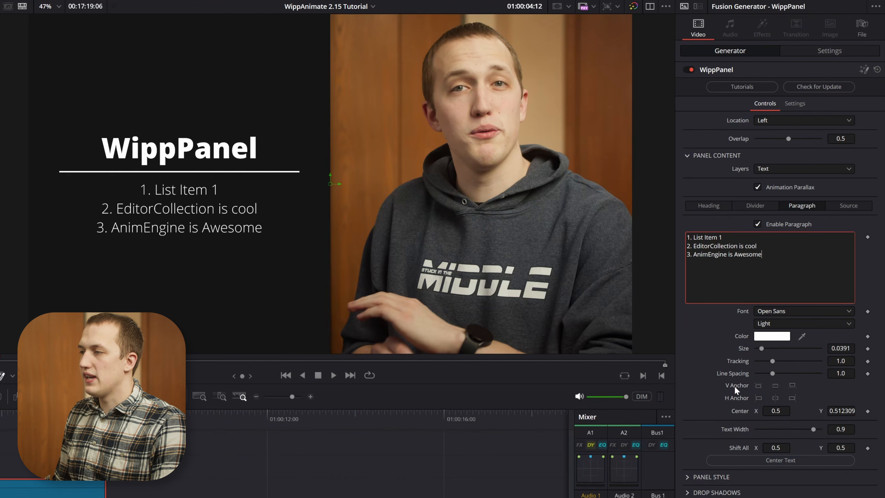
Step: Left-align the numbered list paragraph and shift its Center X to 0.569
left_click(758, 397)
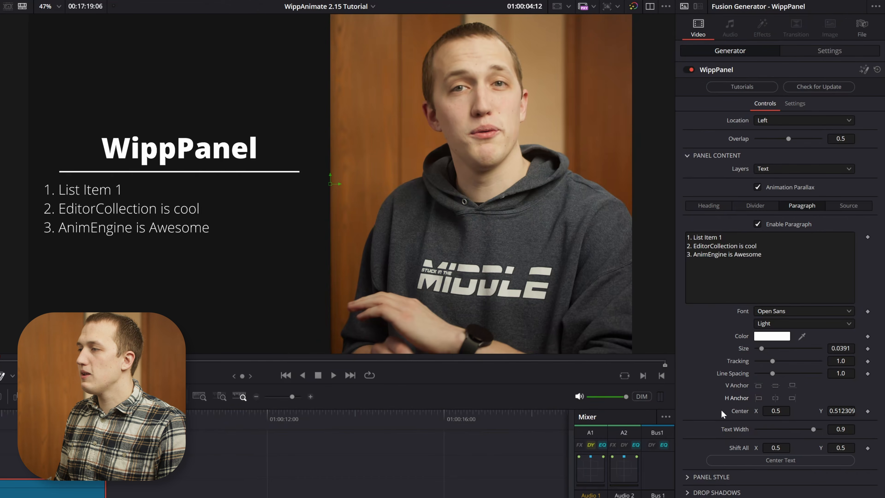
left_click_drag(777, 411, 803, 412)
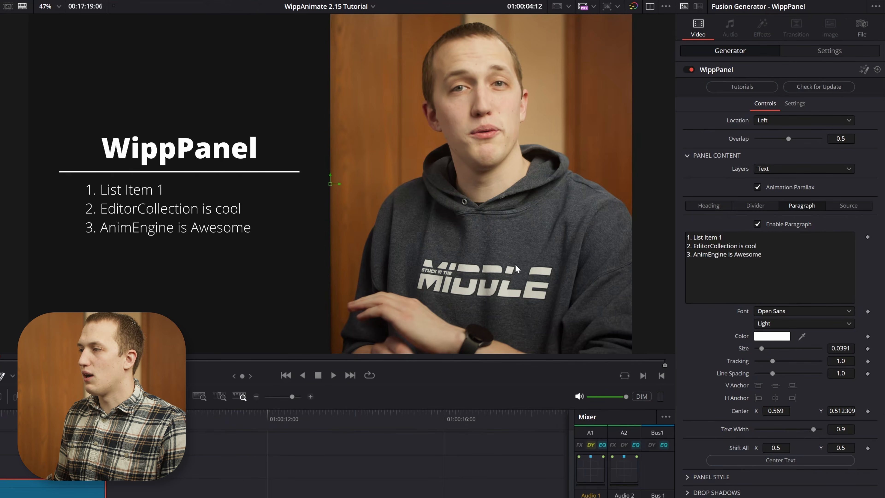
Step: Add empty numbered lines 4., 5. and 6. to the end of the paragraph list
left_click(770, 310)
key("Return")
type("4.")
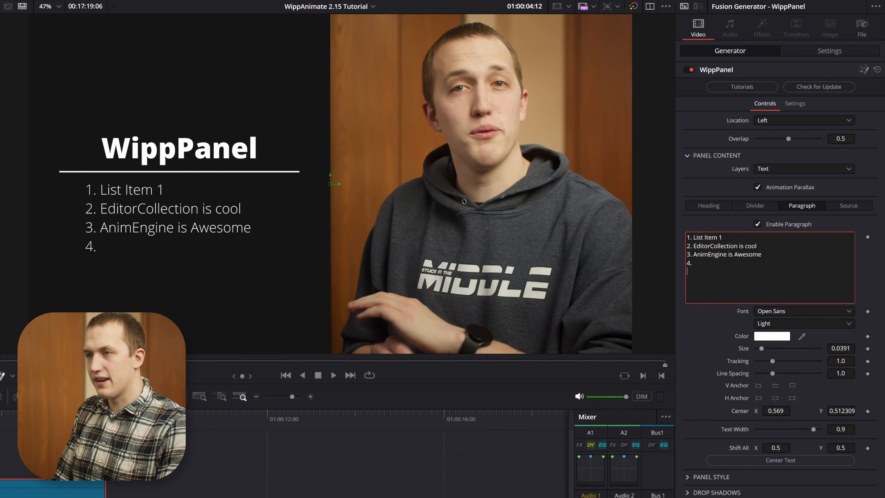
key("Return")
type("5..6")
key("BackSpace")
key("BackSpace")
type("6.")
key("Return")
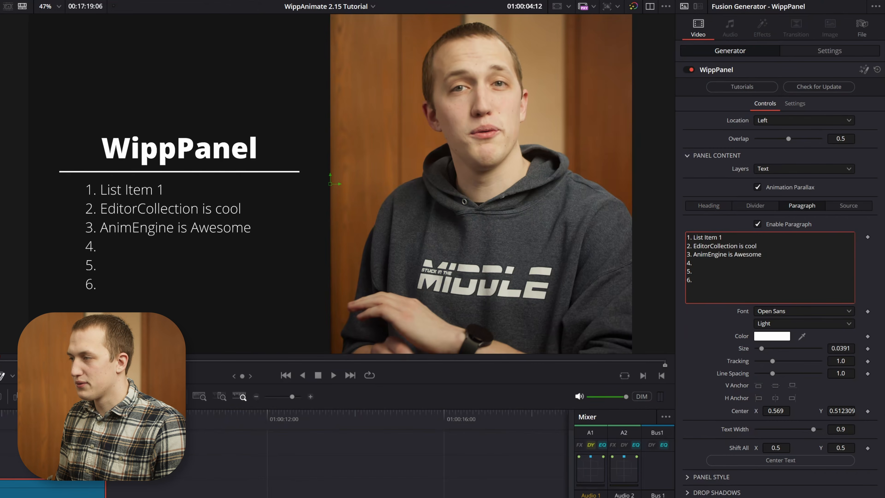
Step: Raise the paragraph to a Center Y of 0.519309 and re-center all the panel text vertically with Center Text
mouse_move(841, 411)
left_mouse_down()
mouse_move(884, 411)
mouse_move(844, 411)
left_mouse_up()
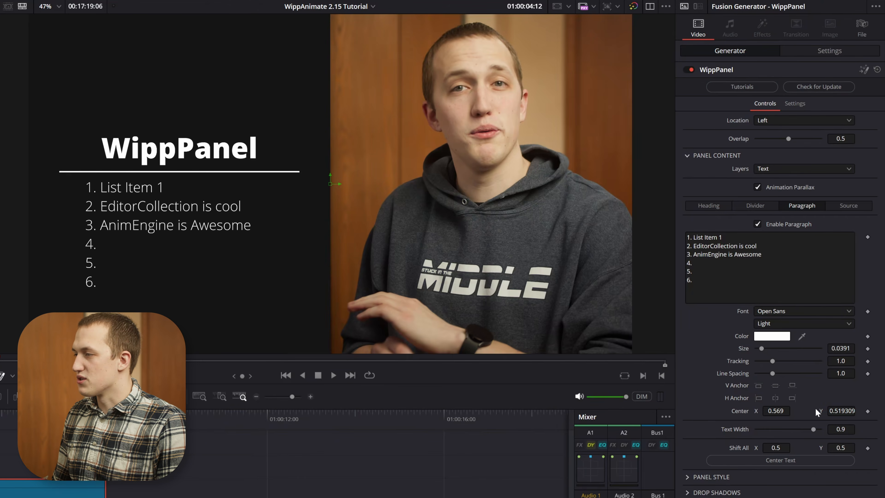
mouse_move(841, 447)
left_mouse_down()
mouse_move(872, 448)
mouse_move(842, 448)
left_mouse_up()
right_click(842, 448)
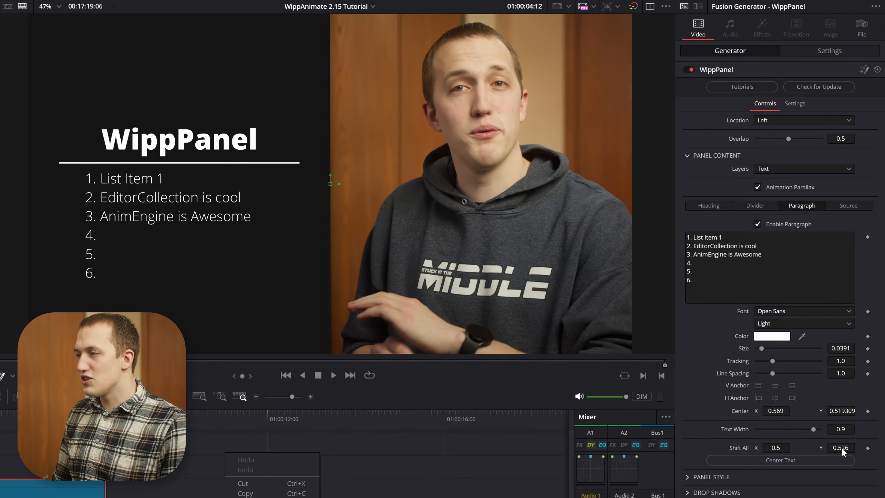
left_click(787, 459)
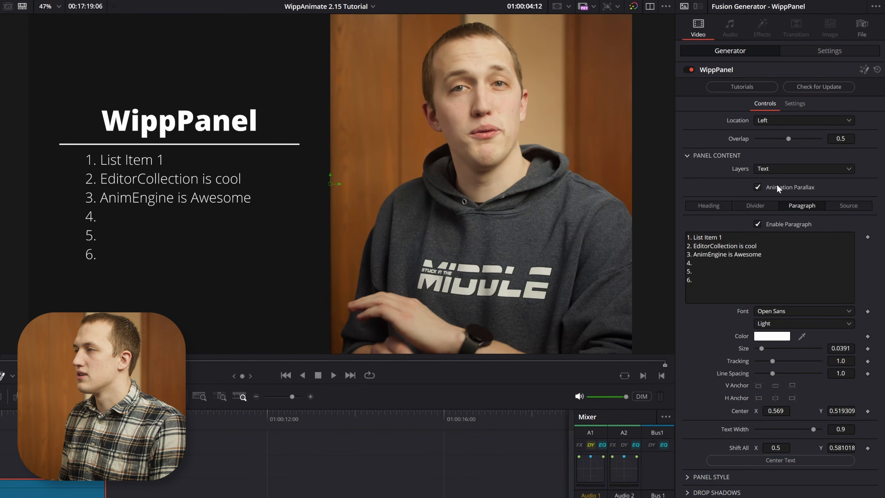
Step: Play the panel animation with Animation Parallax enabled and again with it disabled to compare the motion
key("space")
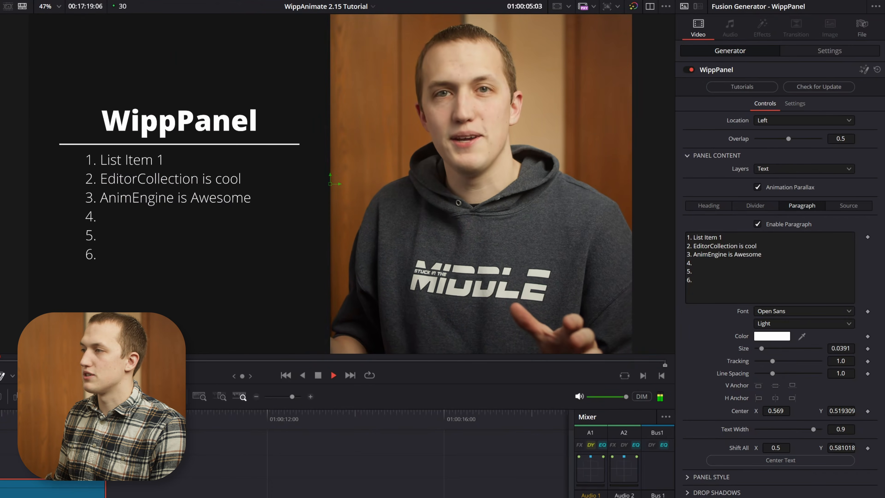
key("space")
left_click(801, 187)
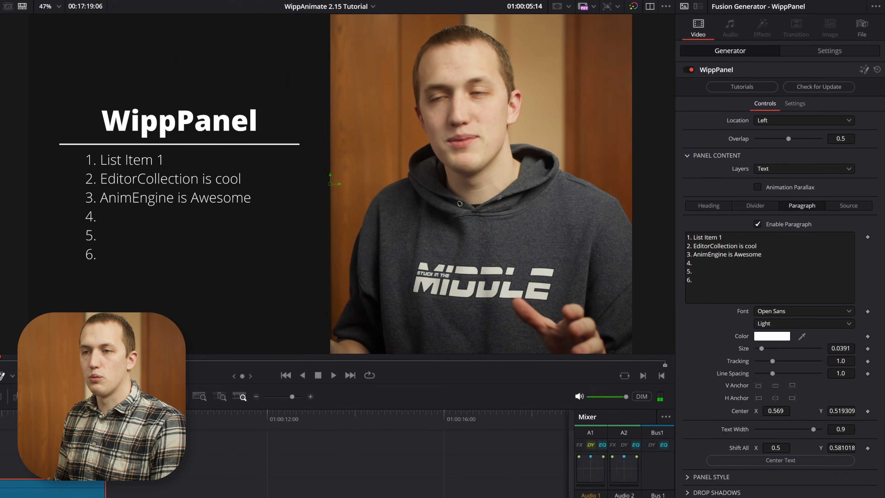
key("space")
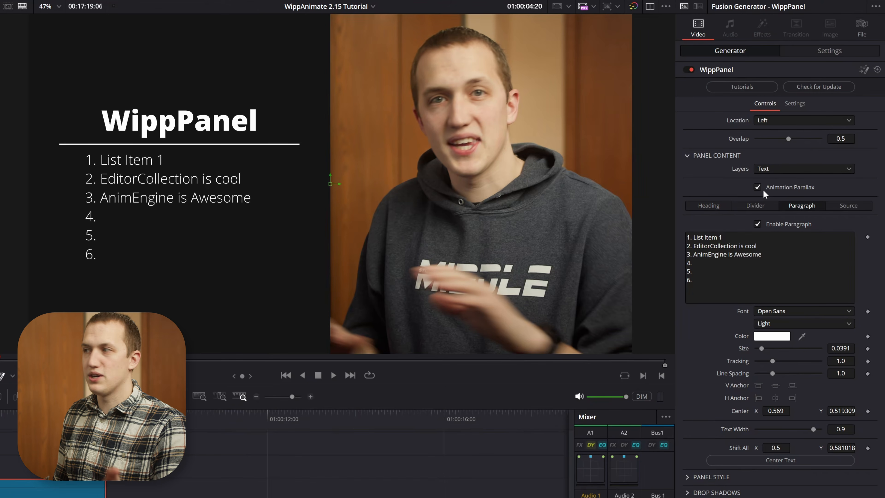
Step: Switch the panel's Layers to Image and assign EditorCollection V2 Wide Transparent.png from the media pool as its clip
left_click(803, 168)
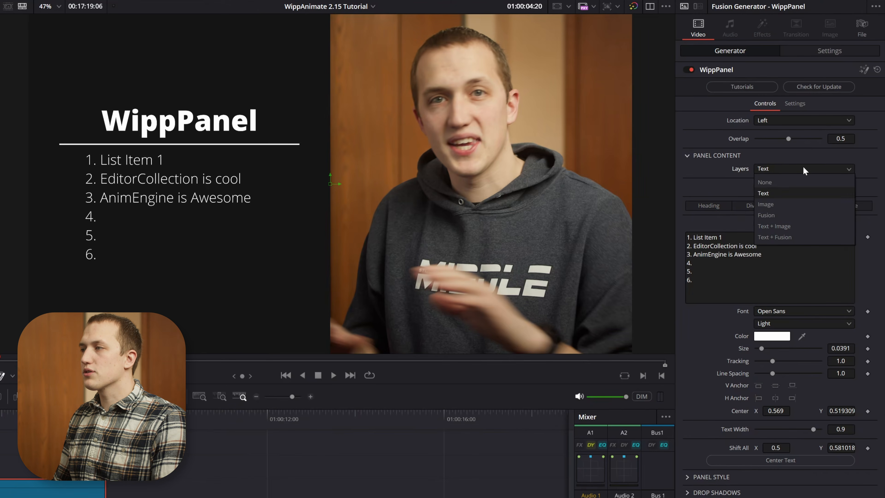
left_click(775, 204)
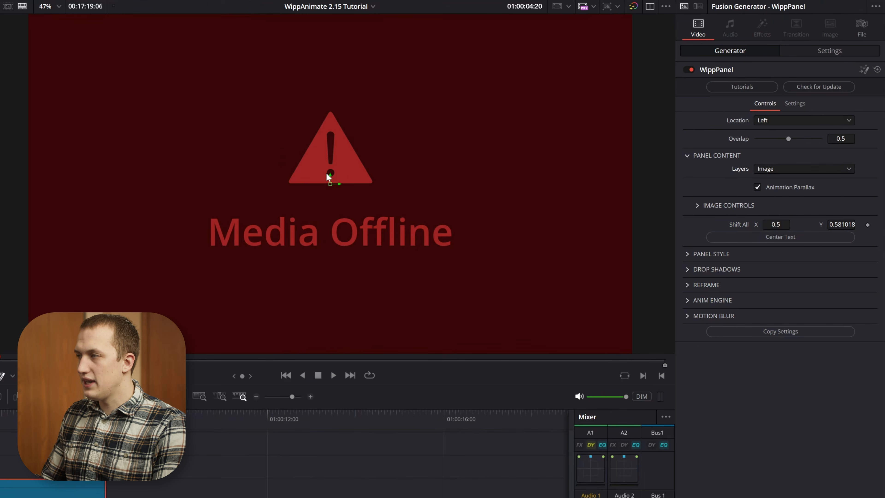
left_click(697, 206)
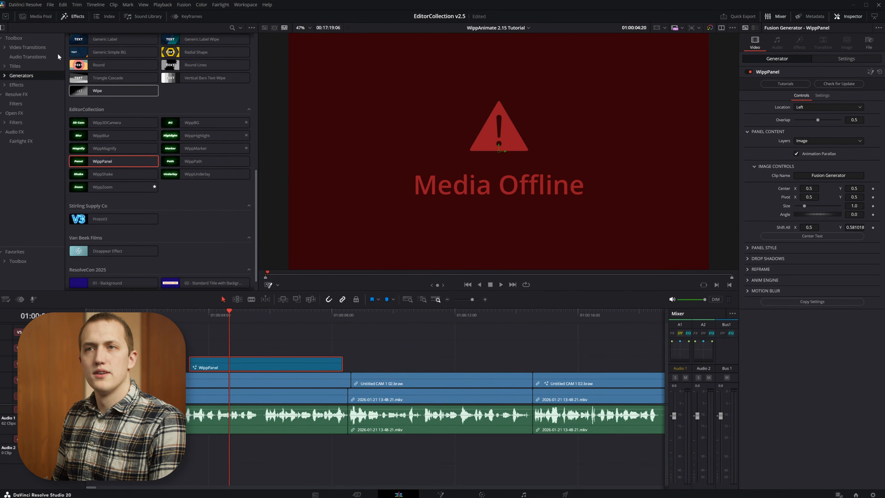
left_click(37, 16)
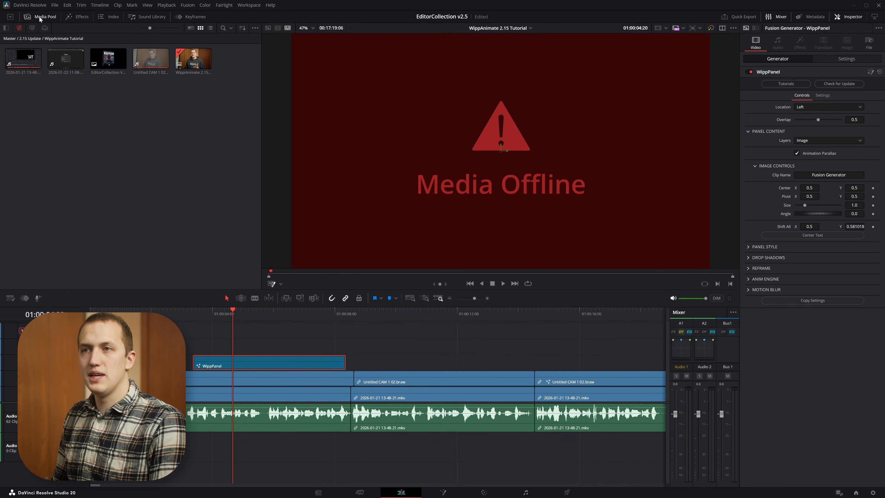
left_click(95, 53)
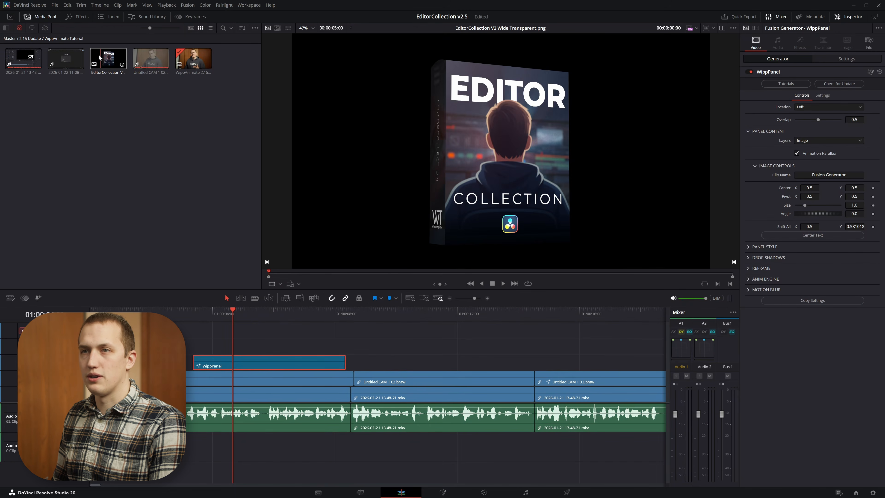
left_click_drag(105, 58, 830, 179)
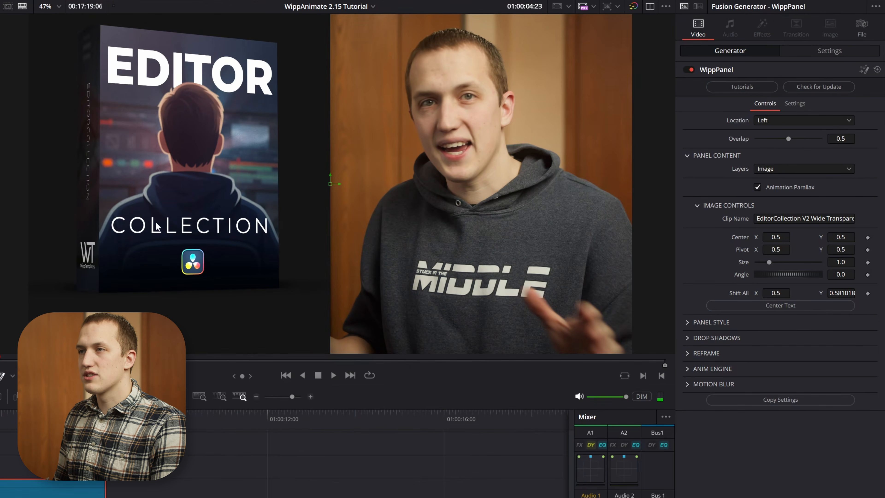
Step: Reset the vertical Shift All to 0.5 and scale the panel image to a Size of about 0.787
double_click(739, 294)
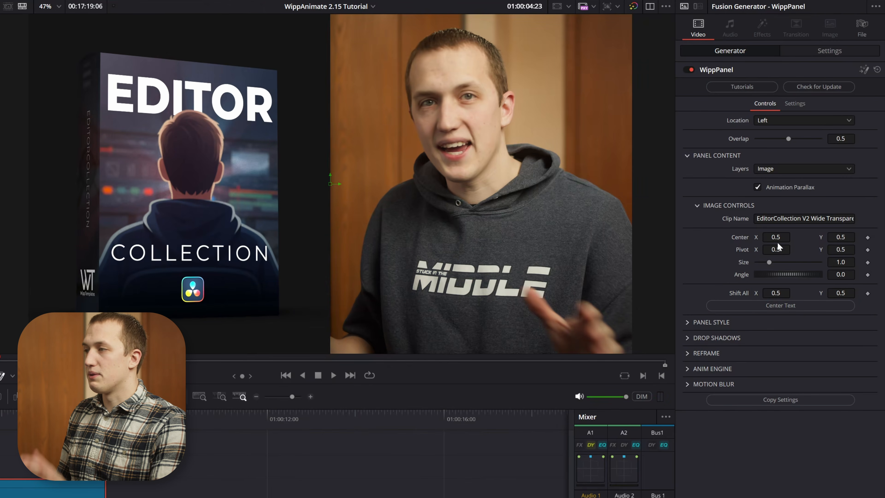
mouse_move(769, 263)
left_mouse_down()
mouse_move(781, 264)
mouse_move(762, 263)
left_mouse_up()
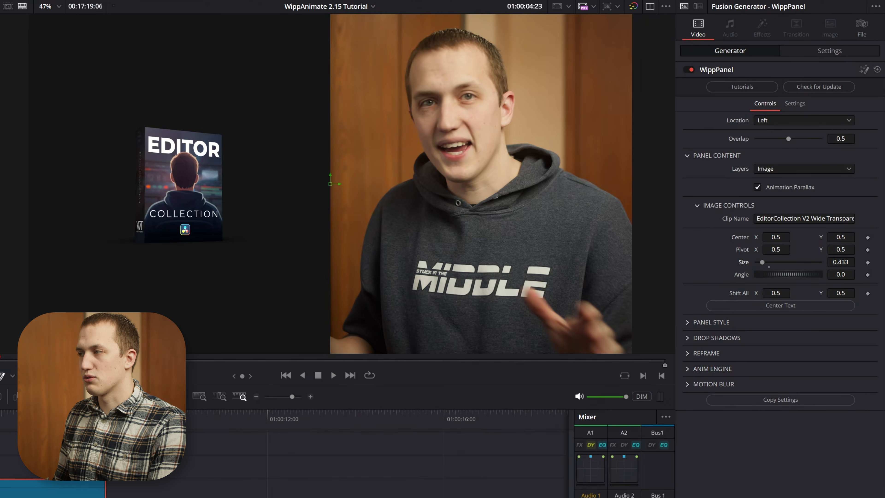
left_click_drag(763, 262, 767, 262)
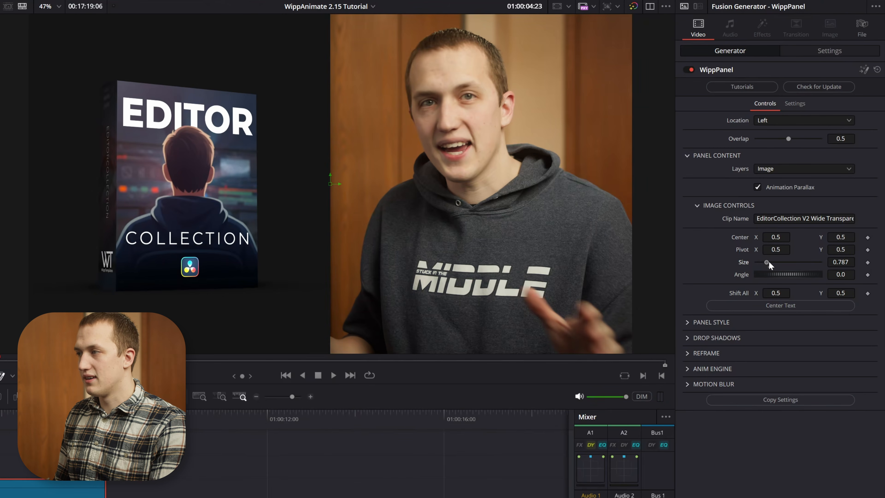
Step: Set the panel's Layers to Text + Image and disable its paragraph and divider
left_click(781, 167)
left_click(795, 225)
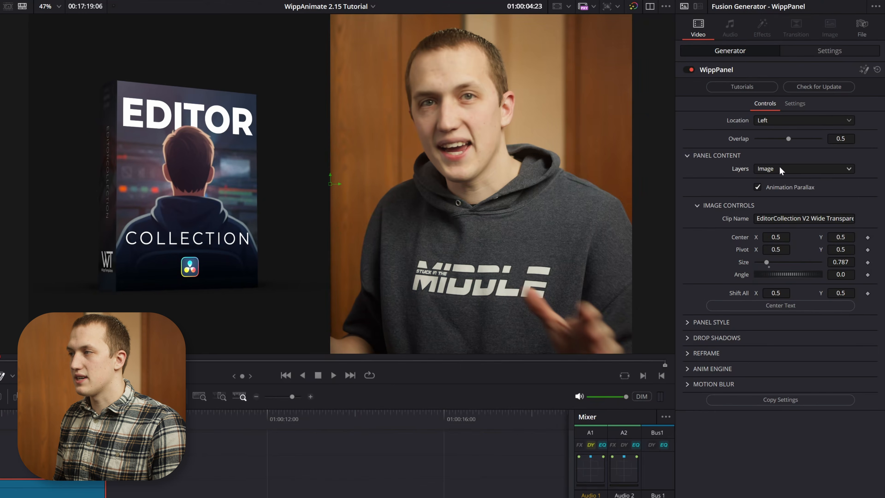
left_click(780, 166)
left_click(791, 226)
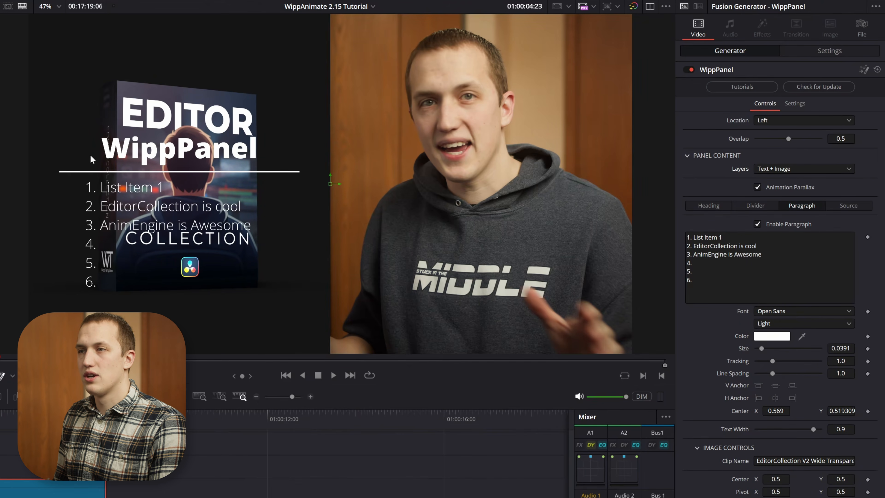
left_click(790, 225)
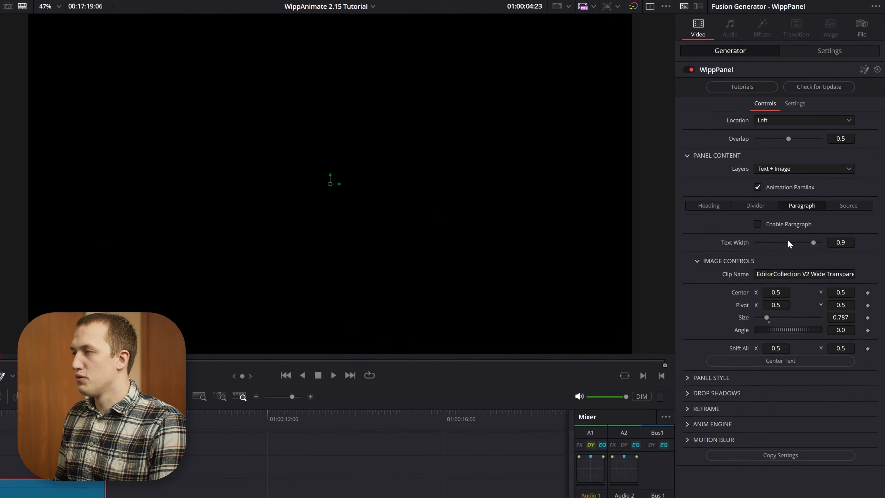
left_click(755, 205)
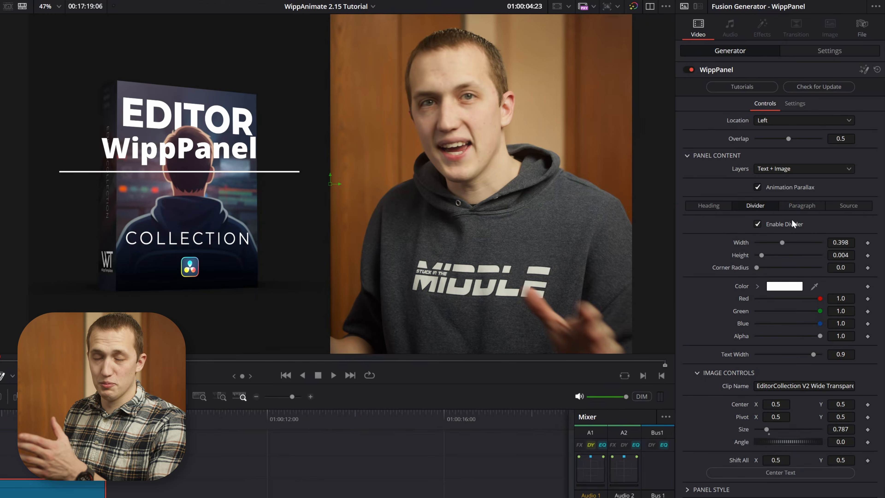
left_click(786, 225)
Step: Change the heading to "EditorCollection" and stack it above the image, with Center Y 0.721996 for the heading and 0.388 for the image
left_click(709, 205)
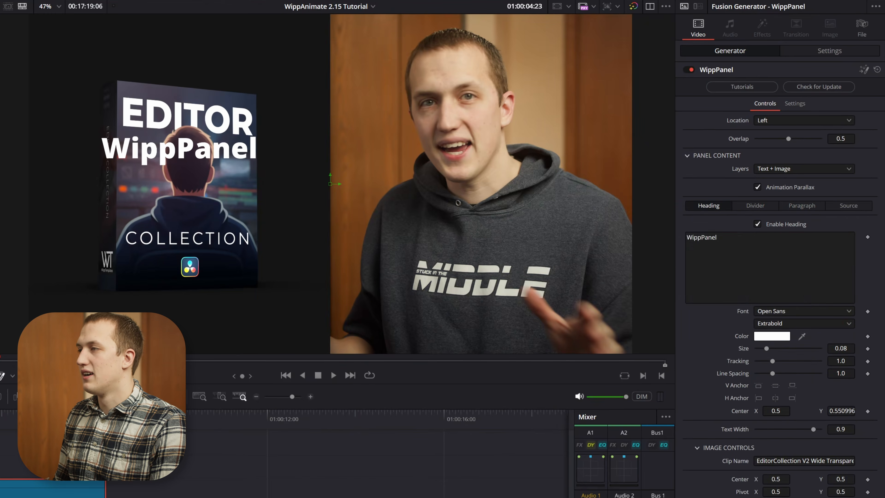
left_click_drag(732, 240, 346, 117)
type("EditorC")
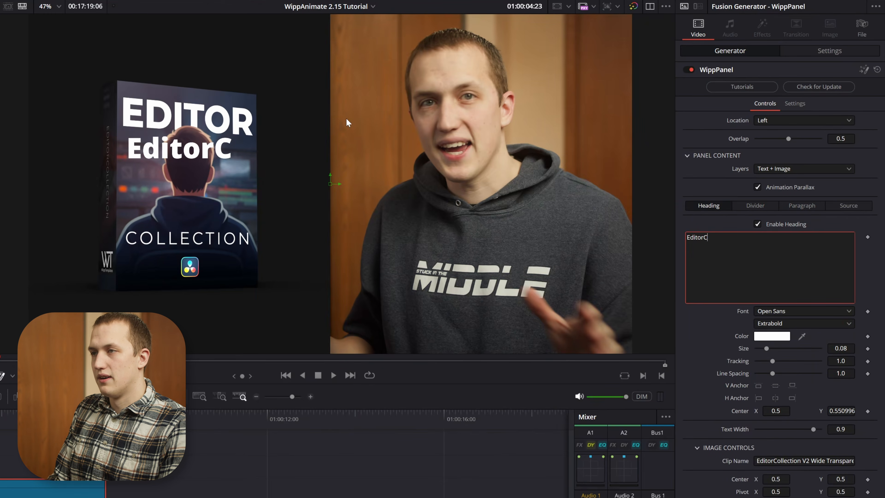
type("ollection")
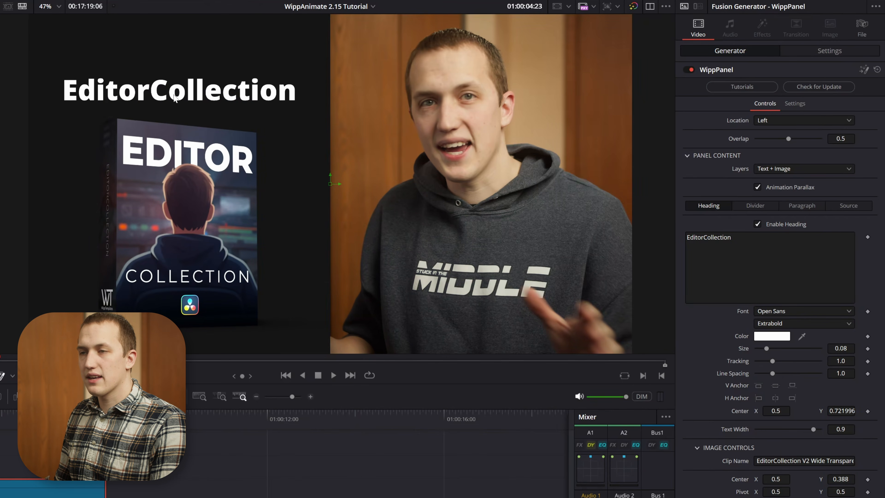
key("space")
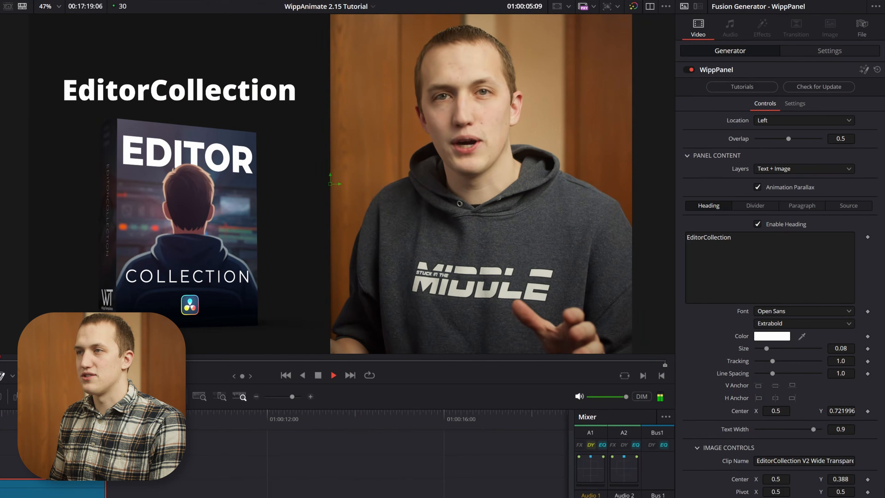
Step: Switch the panel's Layers to Fusion and enter "kasjdlfkjasldkfa" as the Text1 node's text in its Fusion composition
left_click(802, 168)
left_click(774, 213)
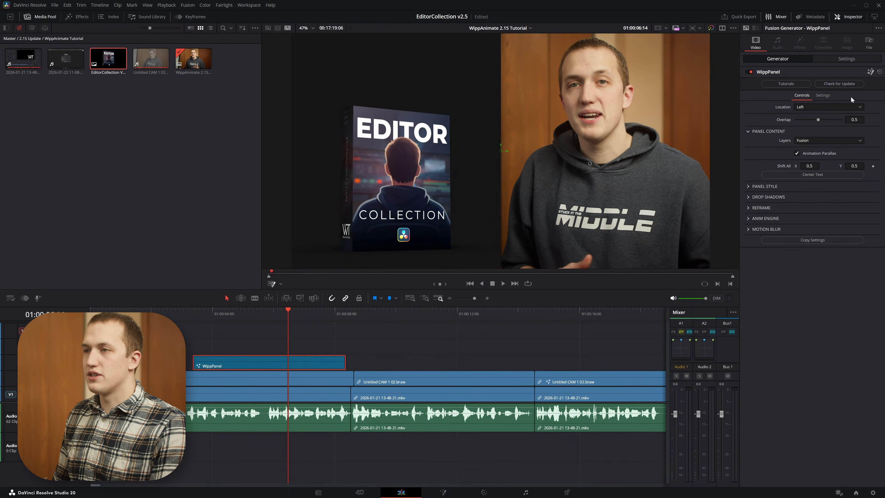
key("shift+5")
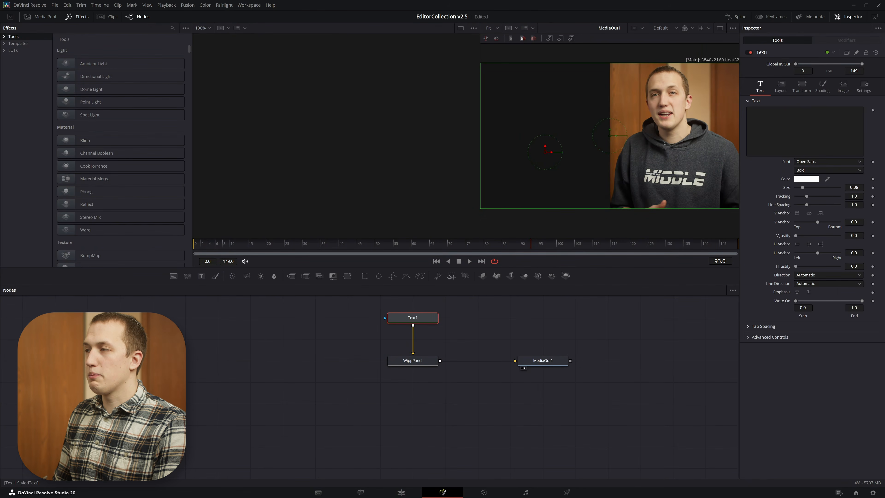
left_click(804, 131)
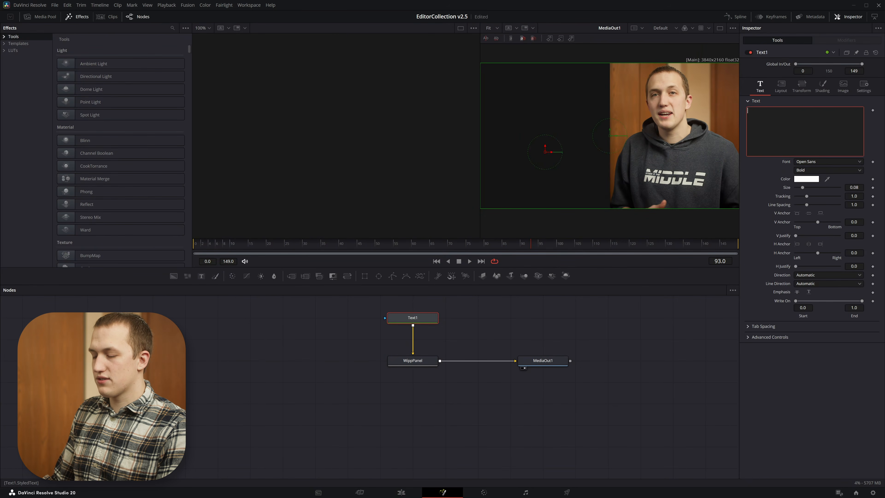
type("kasjdlfkjasldkfa")
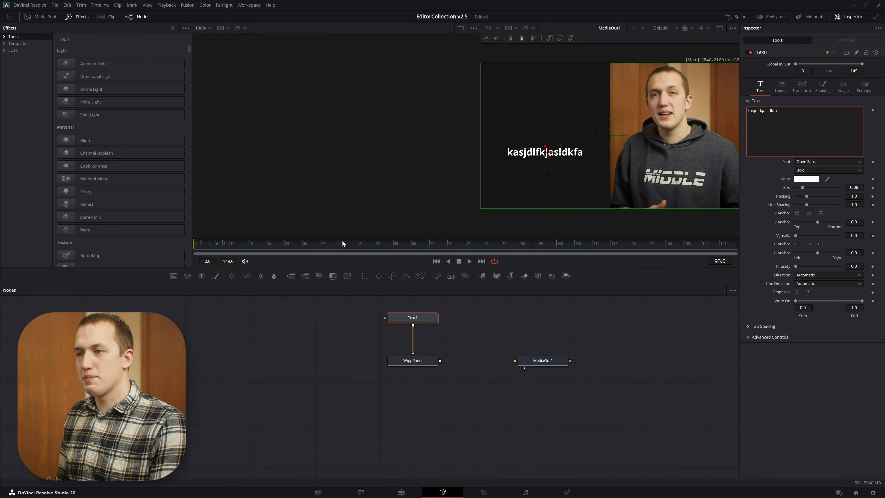
Step: Play the Fusion composition from the start to preview how the custom text moves with the panel
left_click_drag(342, 243, 51, 253)
key("space")
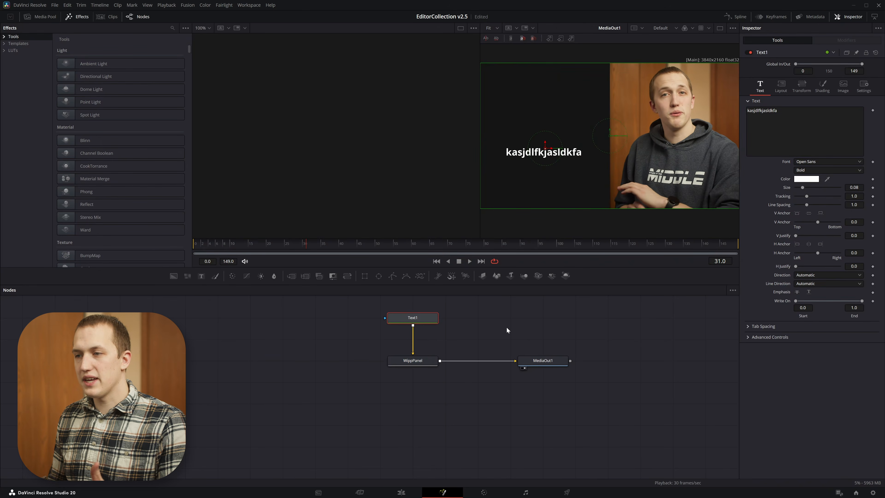
left_click_drag(471, 356, 656, 442)
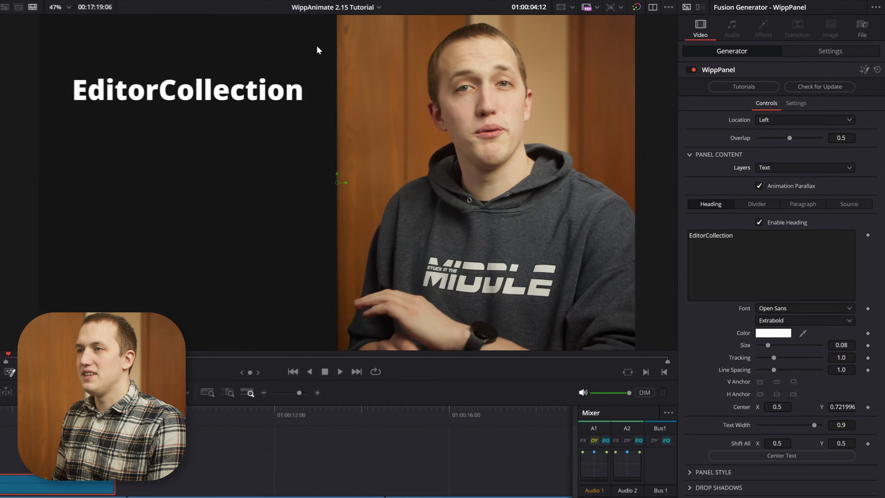
Step: Re-enable the panel's paragraph and divider
left_click(802, 204)
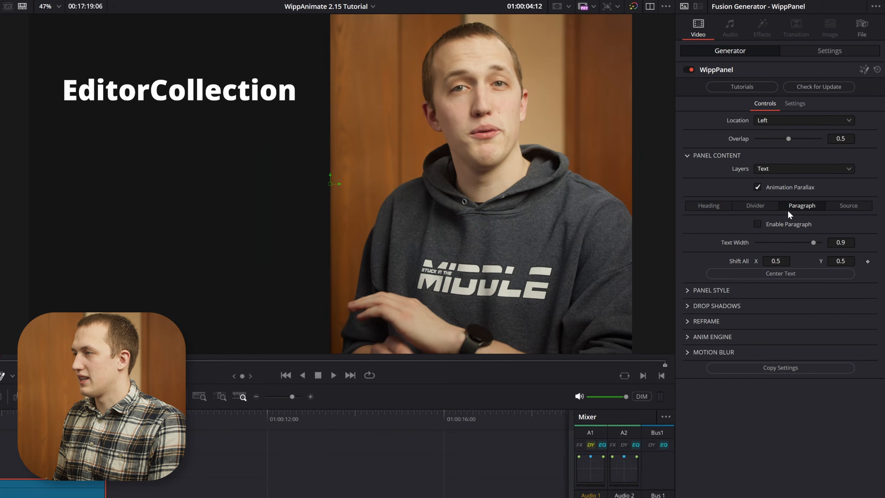
left_click(760, 222)
left_click(758, 205)
left_click(763, 224)
Step: Lower the heading to Center Y 0.542996, just above the divider, and center all the panel text vertically with Center Text
left_click(710, 205)
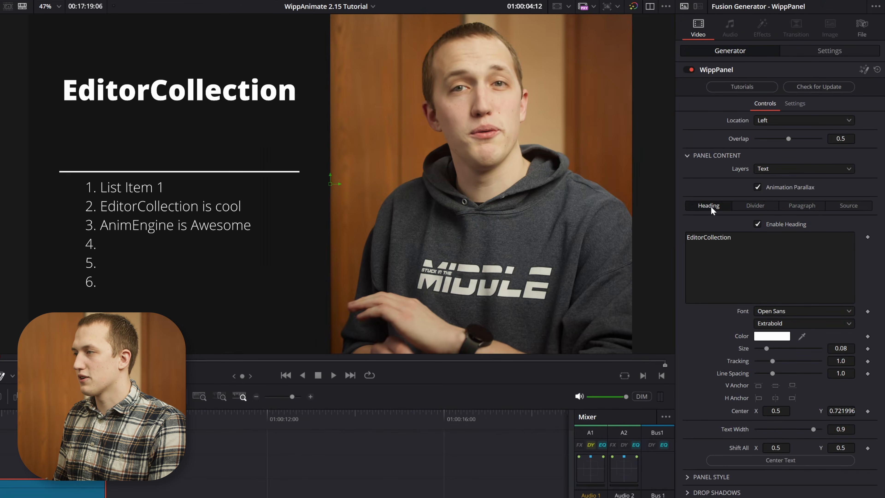
left_click(829, 461)
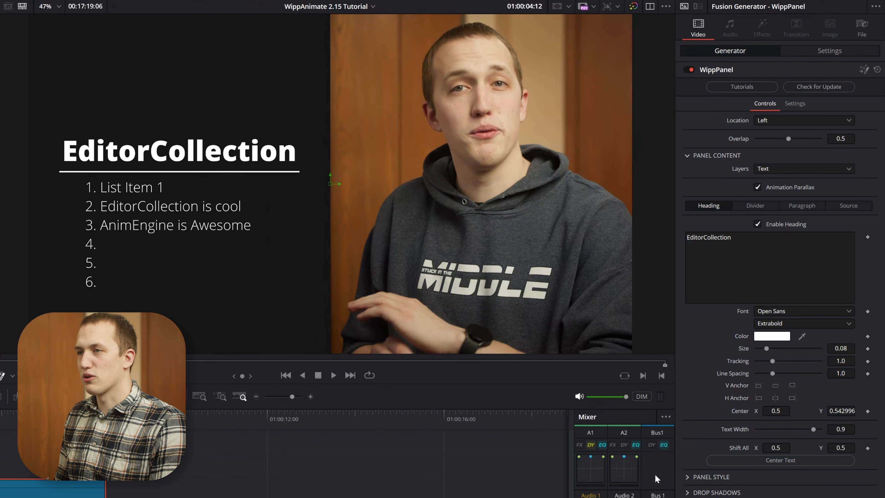
left_click(717, 155)
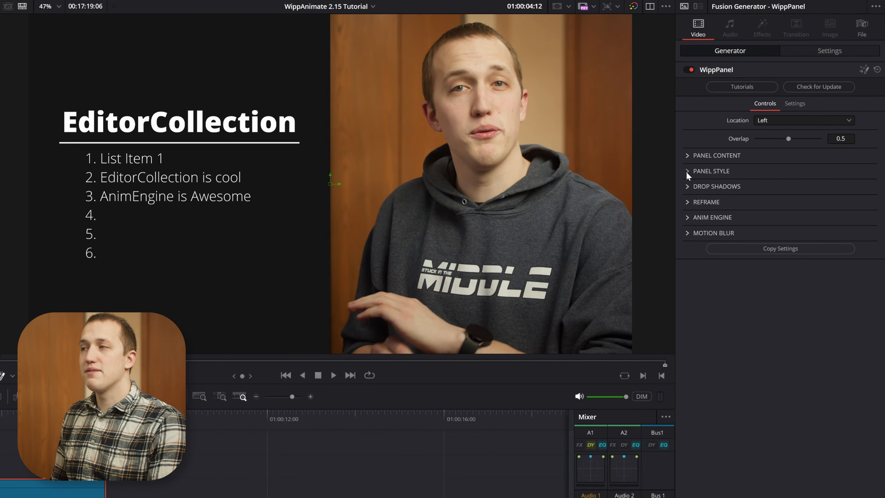
Step: Set the panel's solid color to a dark gray with a value of 0.11
left_click(686, 171)
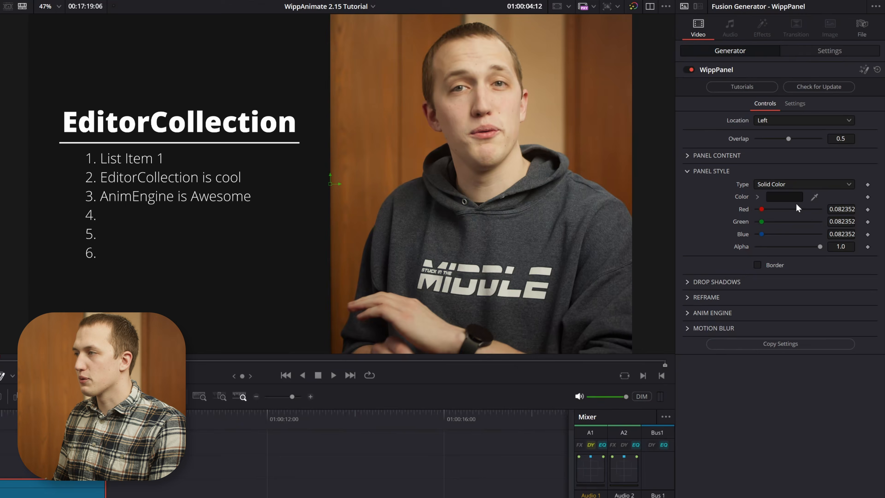
left_click(758, 197)
left_click_drag(805, 210, 751, 261)
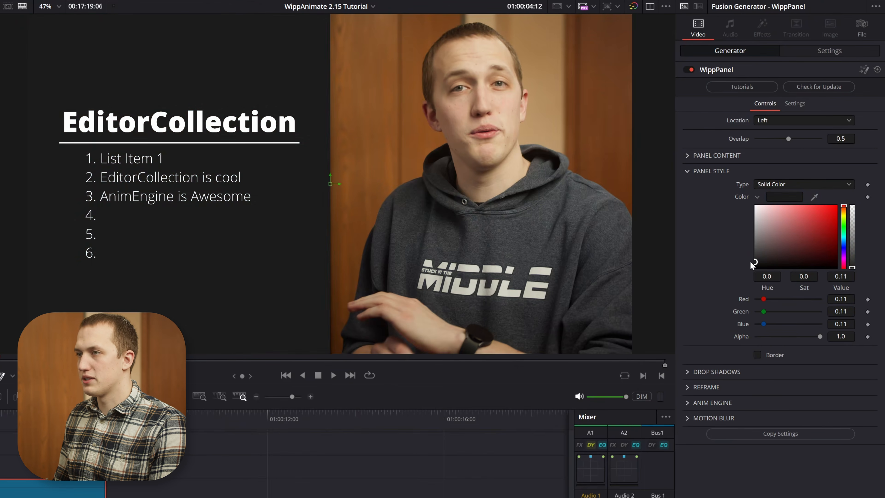
Step: Add a border to the panel with a width of 0.00787 and try out its color settings
left_click(771, 357)
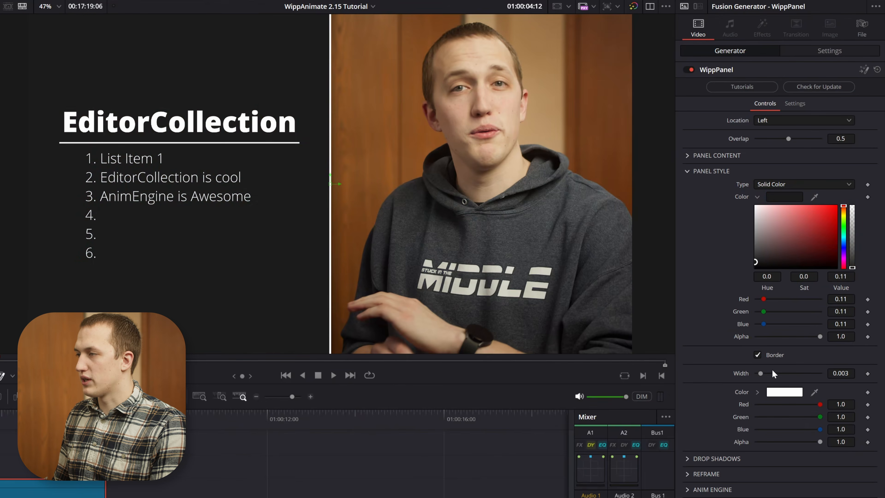
mouse_move(772, 371)
left_mouse_down()
mouse_move(786, 367)
mouse_move(765, 367)
left_mouse_up()
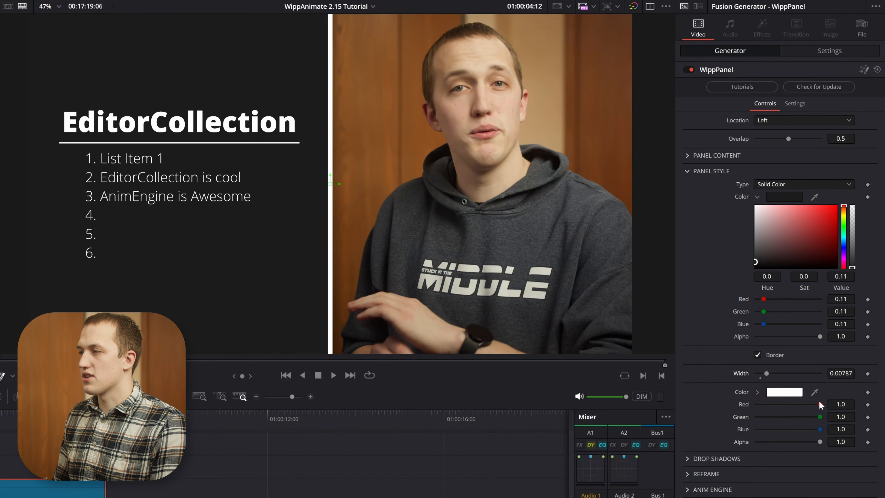
left_click(758, 393)
left_click_drag(808, 432, 743, 385)
left_click(760, 391)
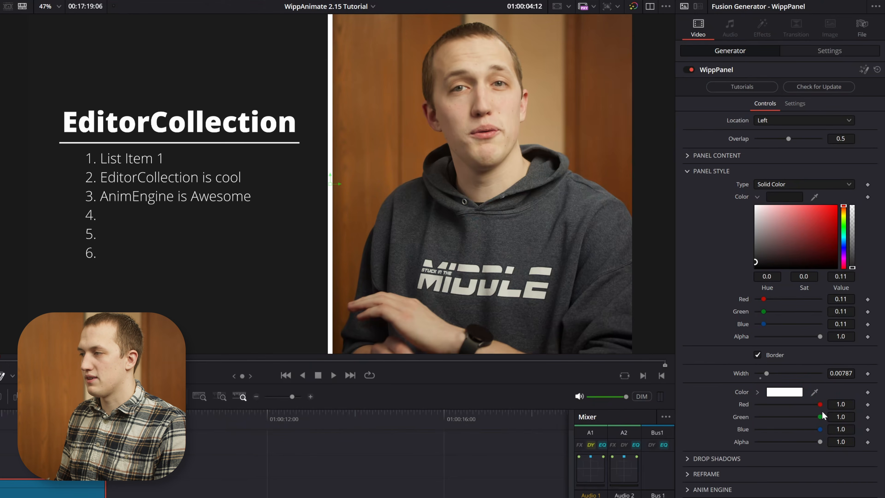
mouse_move(820, 404)
left_mouse_down()
mouse_move(787, 409)
mouse_move(826, 409)
left_mouse_up()
left_click(692, 173)
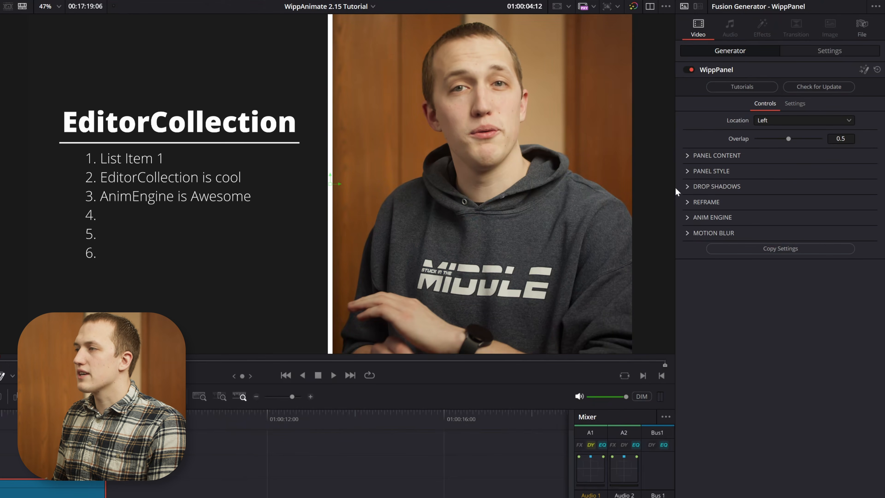
Step: Review the panel's Outer Shadow settings and turn off its border
left_click(687, 187)
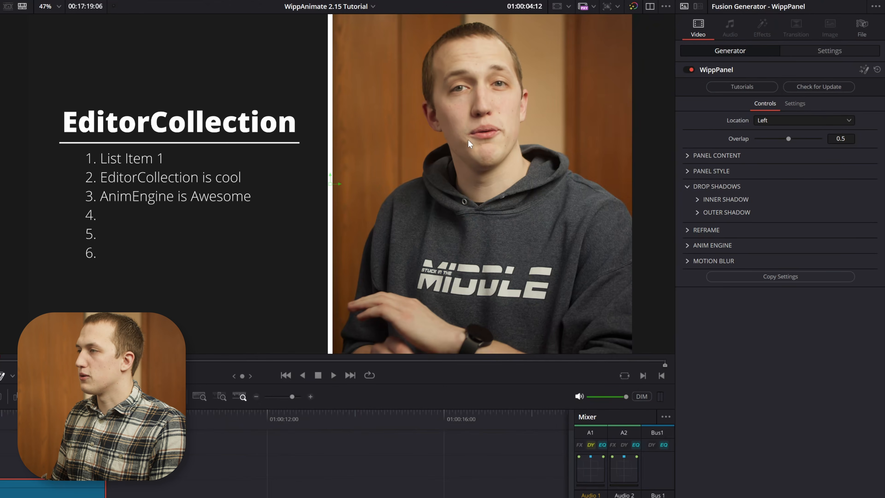
left_click(698, 213)
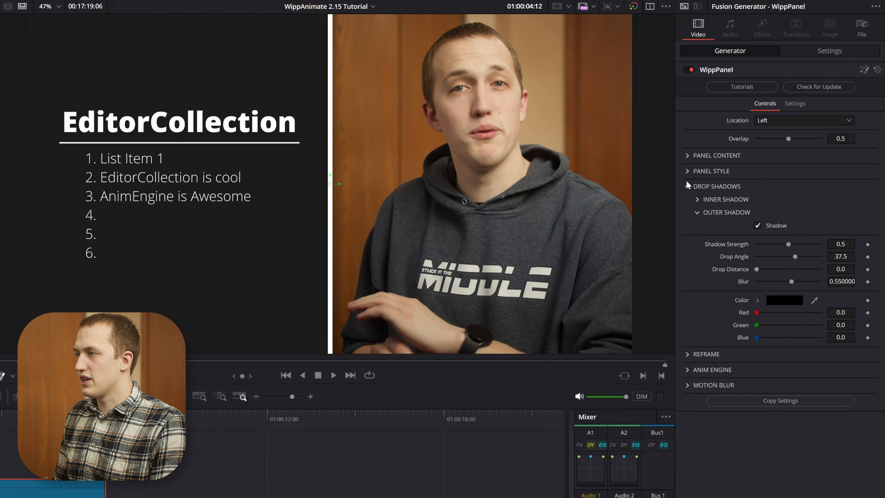
left_click(687, 171)
left_click(777, 355)
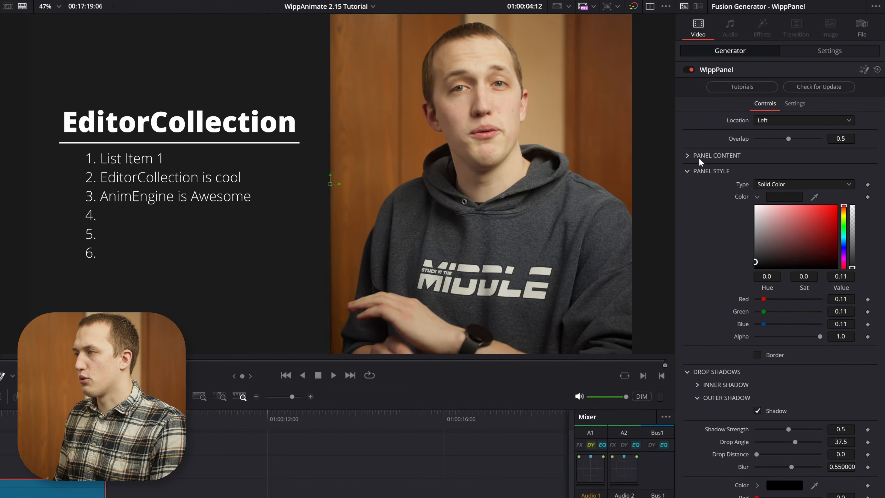
left_click(688, 171)
Step: Enable the panel's Inner Shadow and review the Outer Shadow settings
left_click(726, 199)
left_click(767, 212)
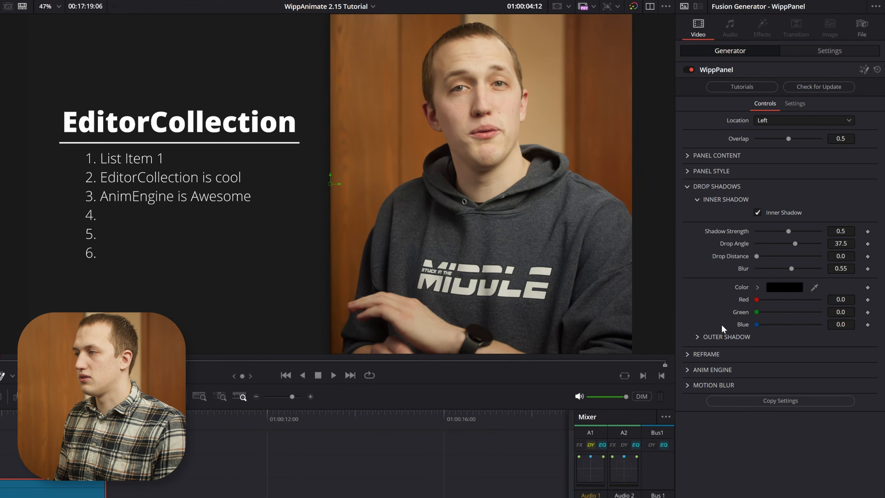
left_click(698, 337)
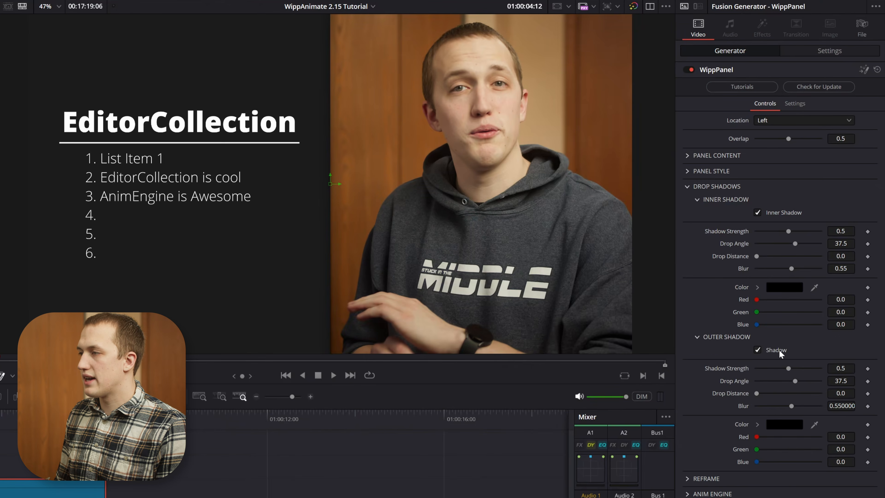
left_click(702, 337)
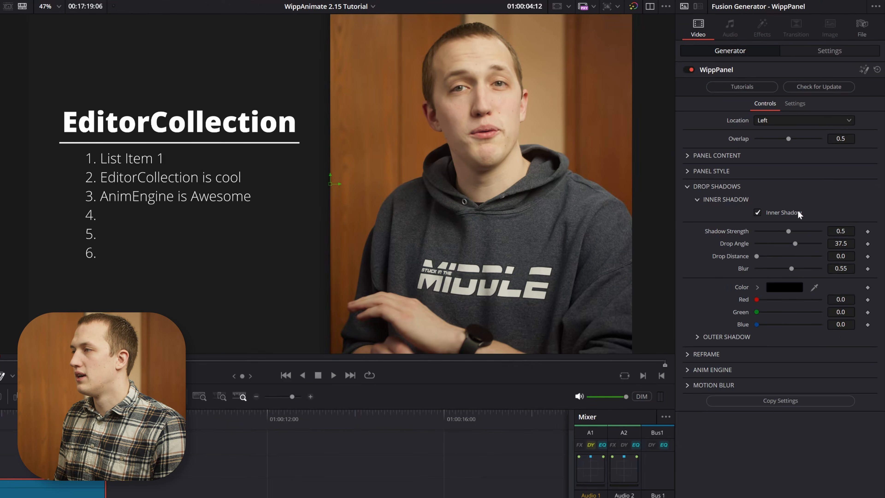
Step: Give the inner shadow a cream color with hue 0.112, saturation 0.109 and value 1.0, and a blur of 0.583
left_click(758, 287)
left_click_drag(765, 308, 752, 307)
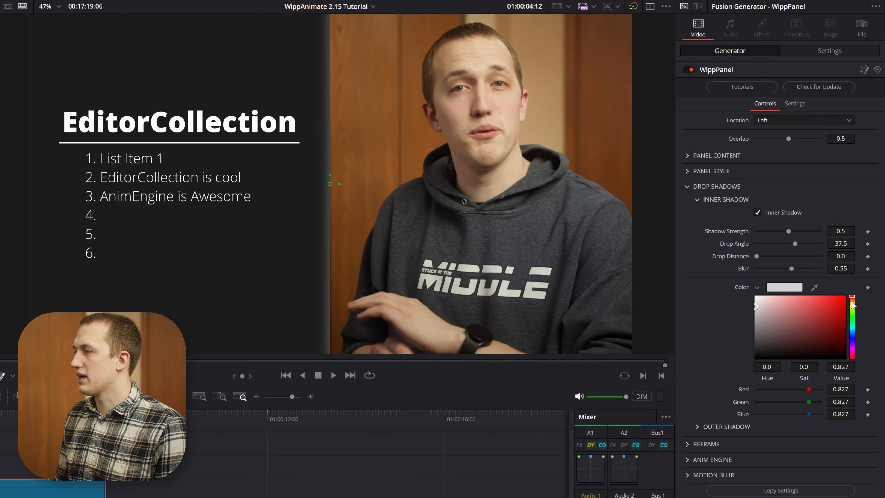
left_click_drag(853, 299, 764, 296)
mouse_move(791, 268)
left_mouse_down()
mouse_move(814, 260)
mouse_move(794, 267)
left_mouse_up()
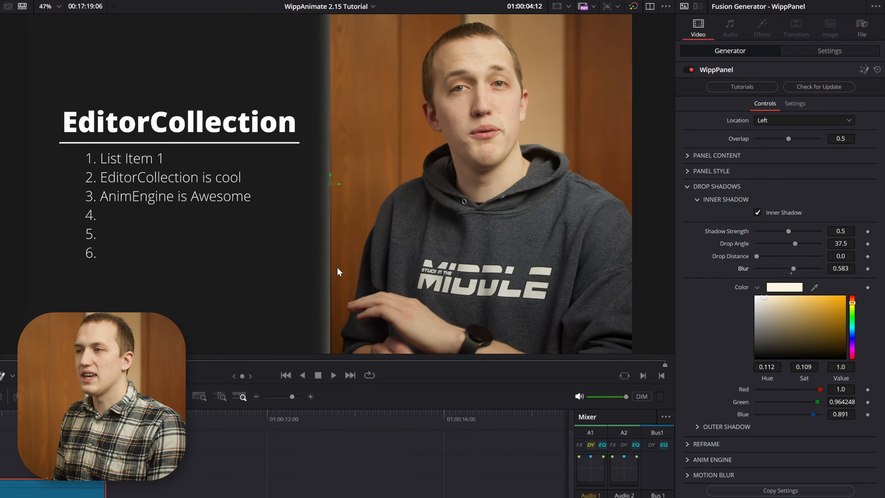
Step: Play the panel animation to preview the recolored inner shadow
key("space")
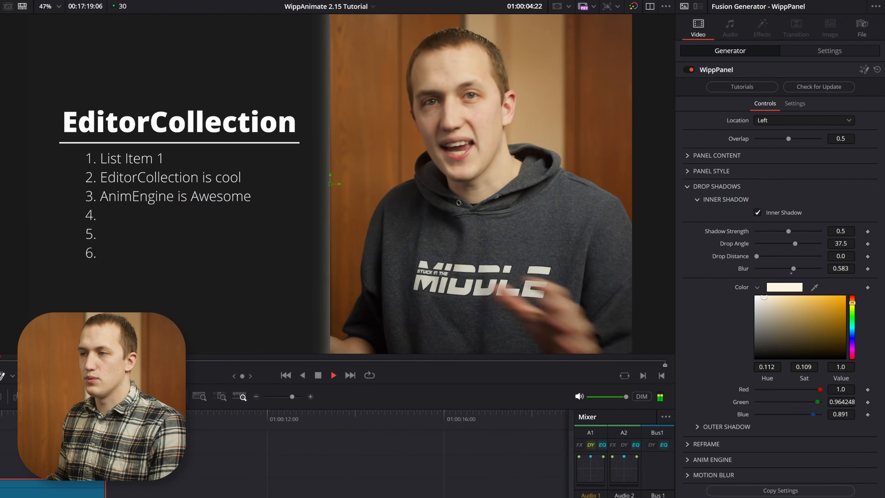
left_click(687, 186)
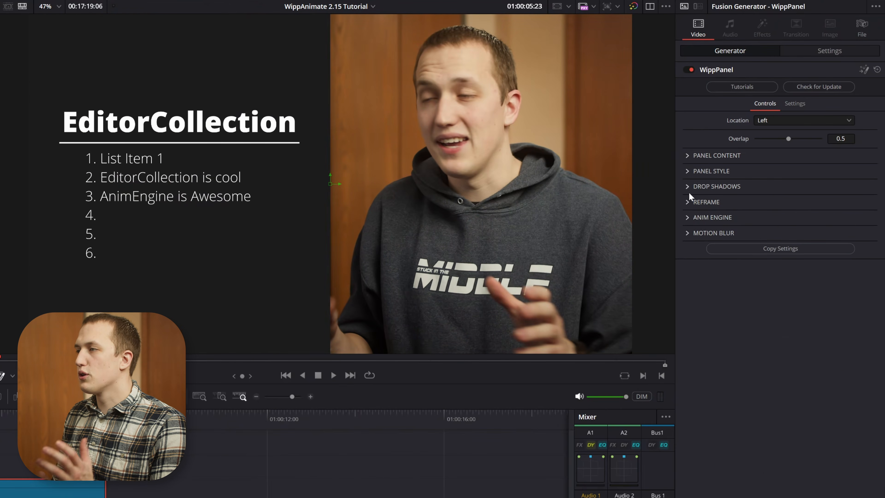
key("space")
Step: Open the Reframe settings and preview the panel animation with Auto Reframe on, trying a small Center X shift and resetting it
left_click(688, 202)
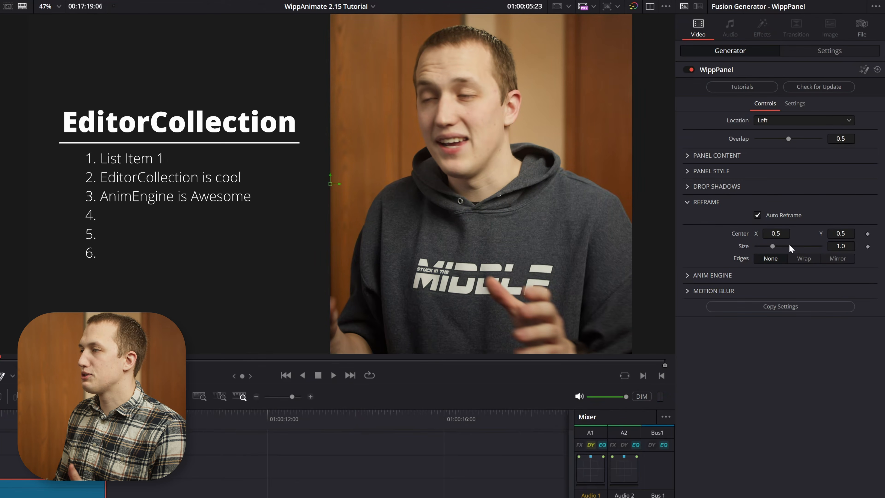
key("space")
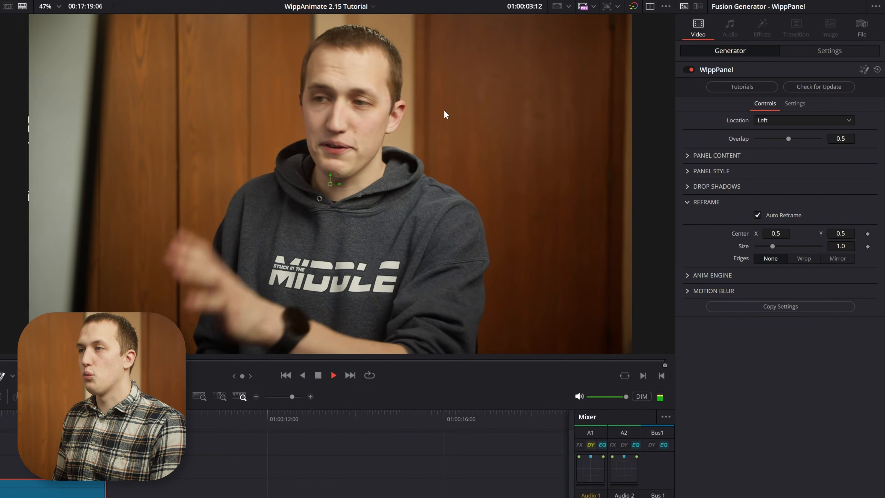
key("space")
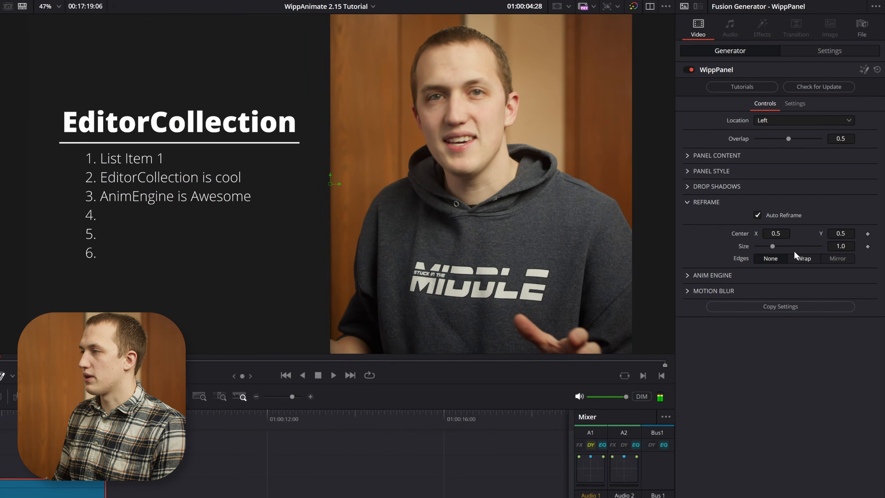
mouse_move(776, 234)
left_mouse_down()
mouse_move(812, 233)
mouse_move(785, 234)
left_mouse_up()
double_click(736, 234)
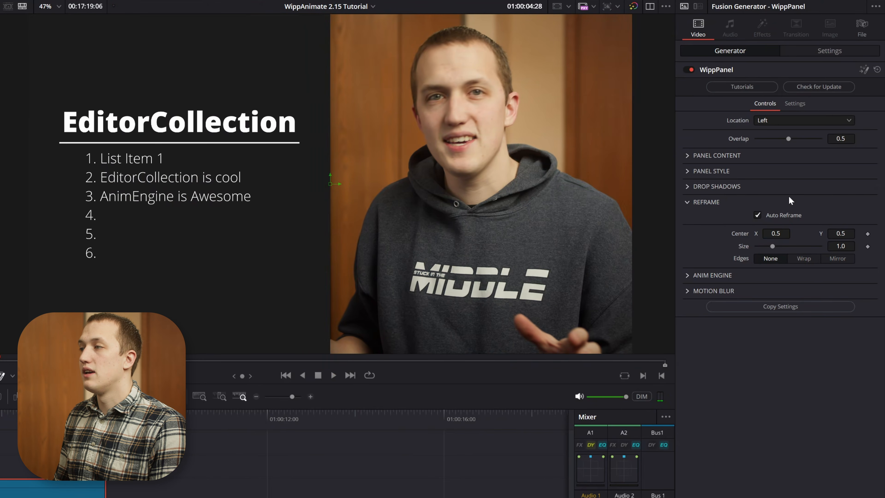
Step: Try manual reframing with Auto Reframe off and a Center X of 0.707, previewing the panel animation before and after the shift
left_click(772, 216)
key("space")
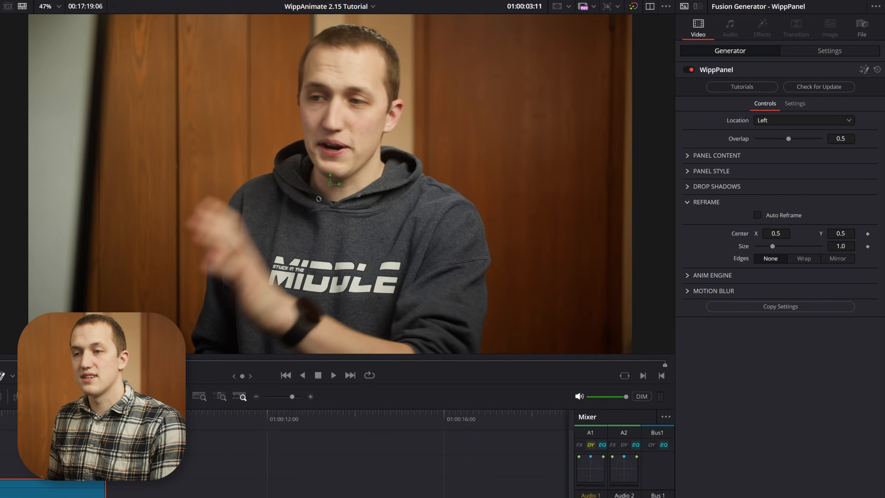
key("space")
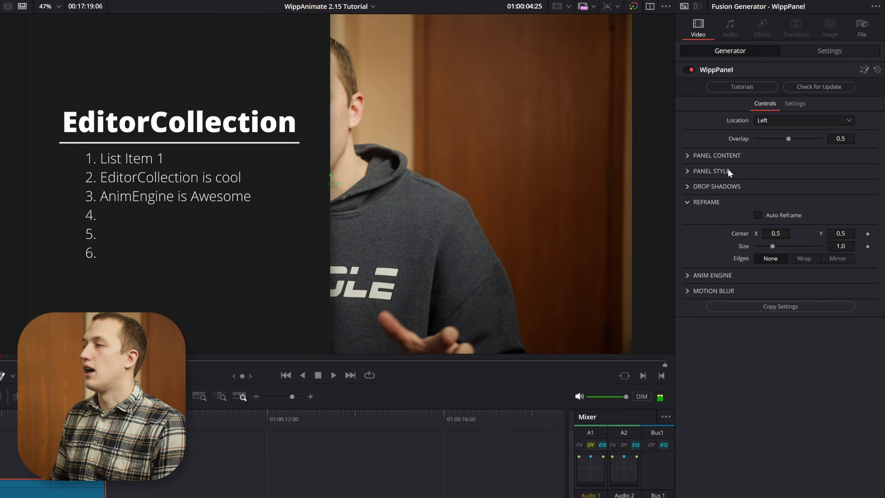
left_click_drag(776, 234, 848, 233)
key("space")
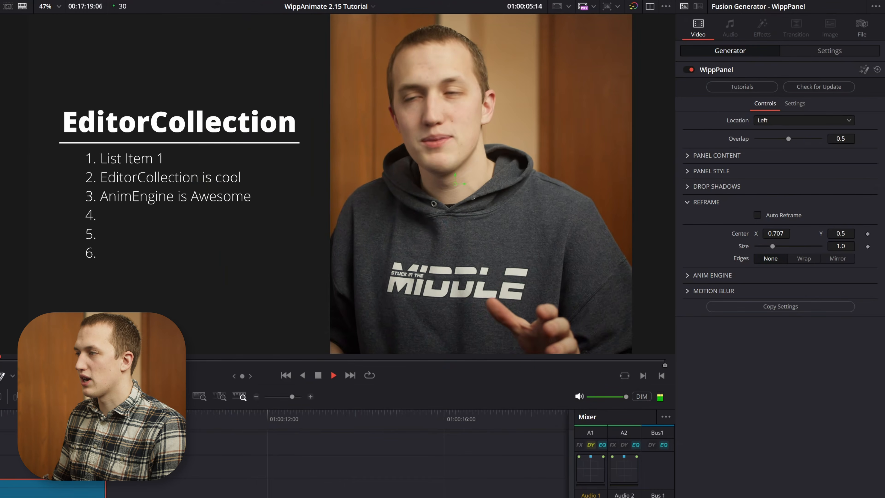
key("space")
left_click_drag(773, 246, 778, 246)
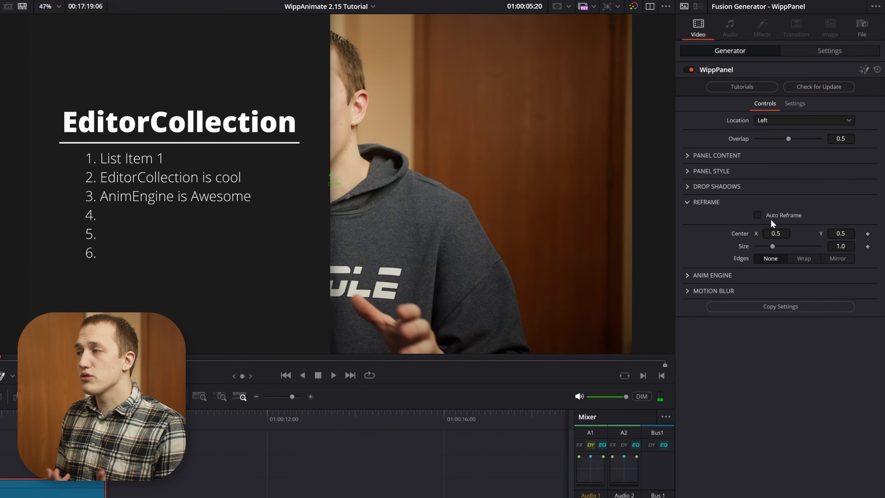
Step: Turn Auto Reframe back on and offset the reframe's Center X to 0.486
left_click(776, 217)
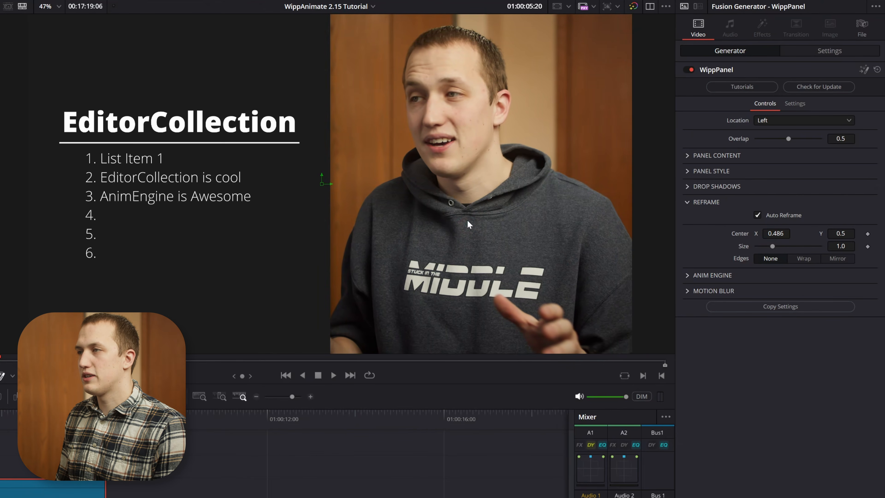
left_click(708, 202)
Step: Open the Anim Engine settings and play through the WippPanel clip to preview its in and out animations
left_click(711, 216)
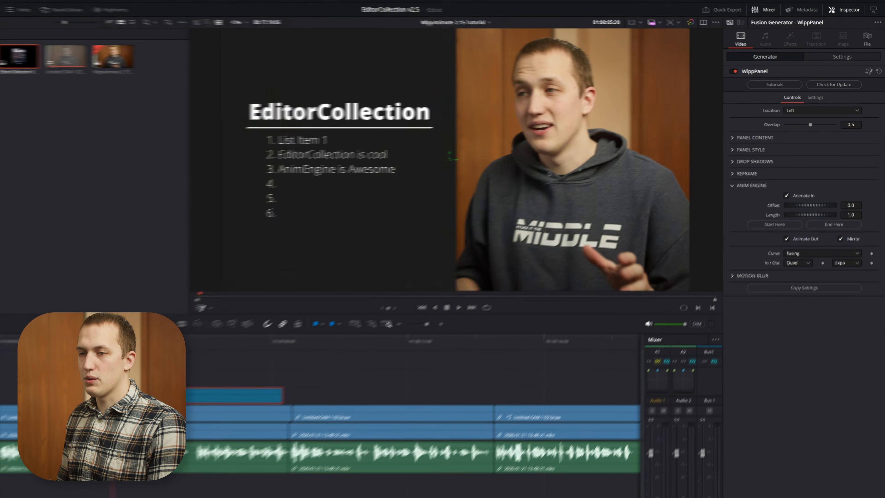
key("Up")
key("space")
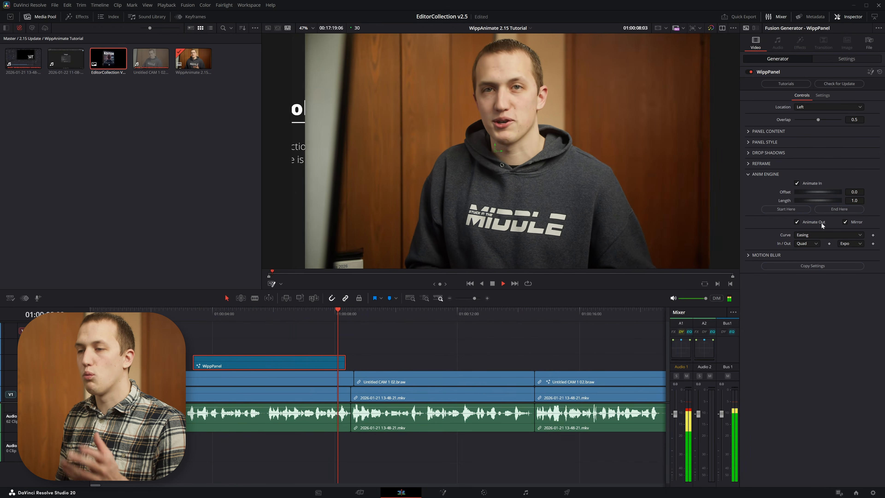
key("space")
Step: Try the panel with Animate Out off near the clip's end at 01:00:07:24, and turn it back on
left_click(797, 222)
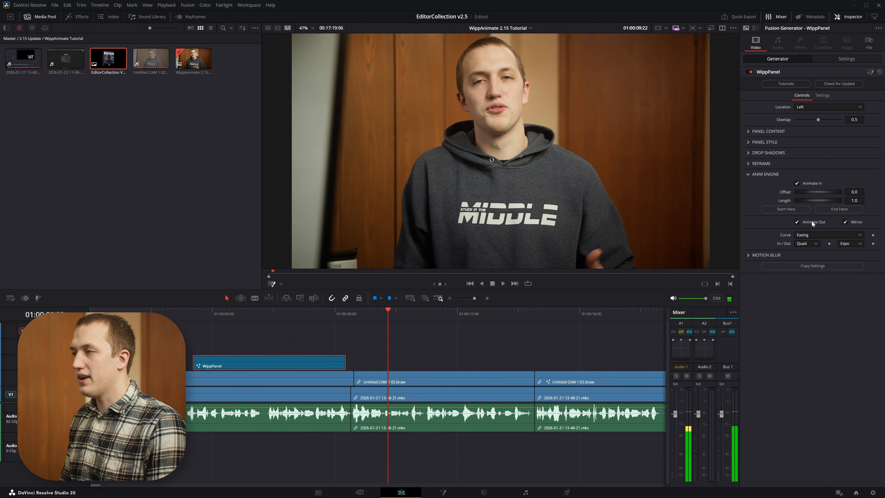
left_click(329, 315)
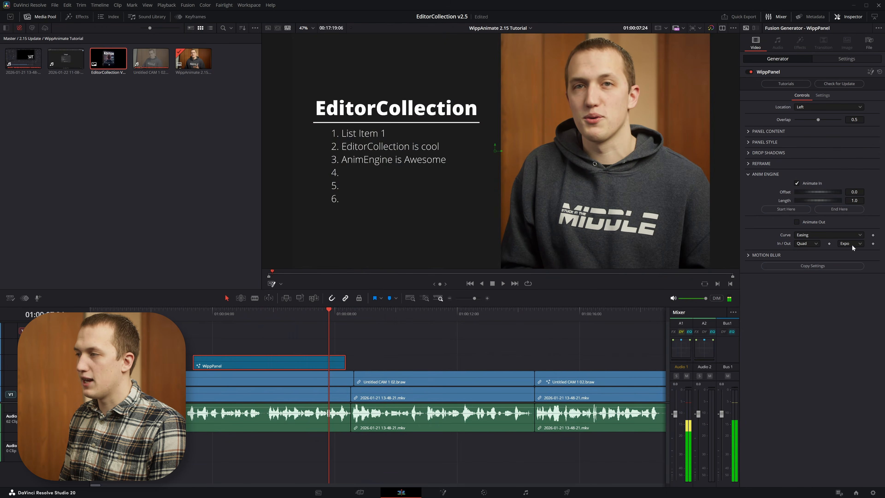
left_click(797, 222)
Step: Set the Animate In length to 2.0 and play from the start of the WippPanel clip to preview it
type("2")
key("Return")
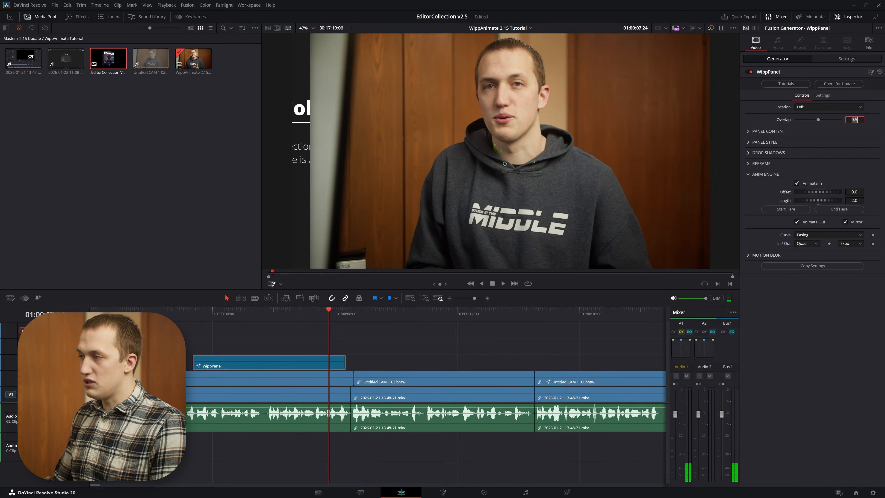
left_click(191, 311)
key("space")
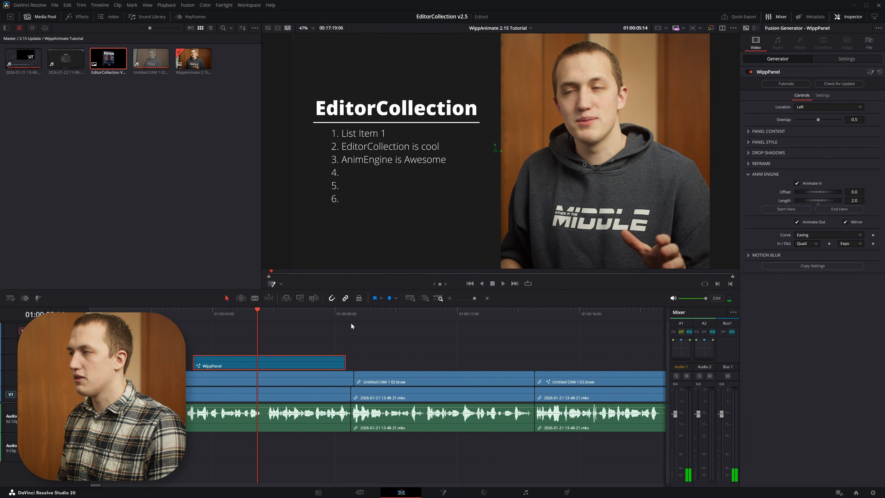
Step: Extend the end of the WippPanel clip to about 01:00:12:09 and move the playhead into its out animation at 01:00:11:12
left_click_drag(345, 363, 468, 362)
left_click_drag(295, 317, 439, 314)
left_click(445, 359)
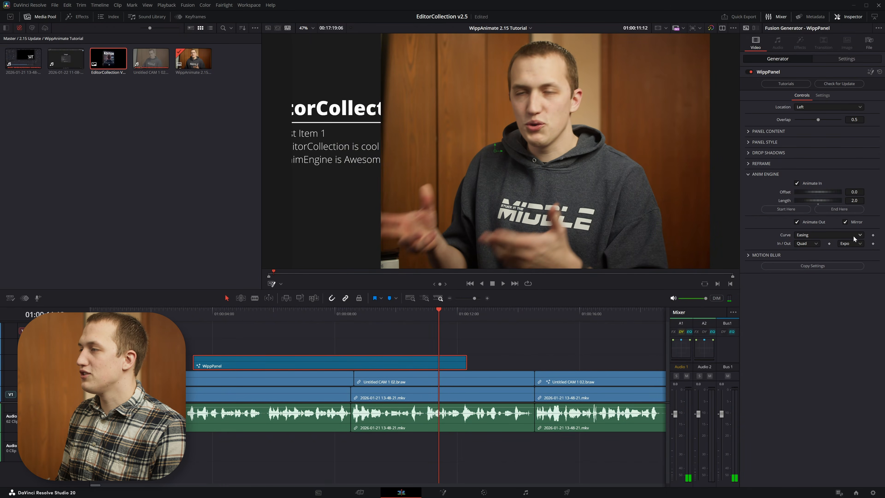
Step: Turn off Mirror to show the separate Animate Out offset and length, restore it, and check the in animation around 01:00:04:19
left_click(857, 223)
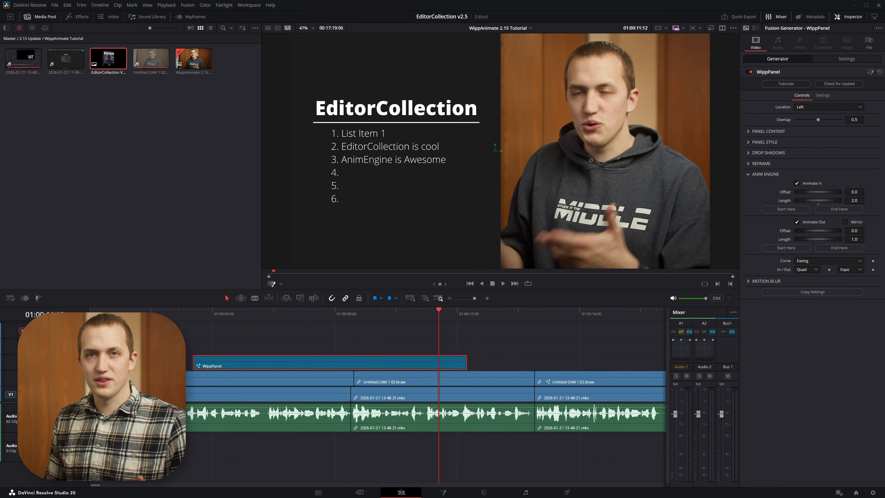
left_click(846, 222)
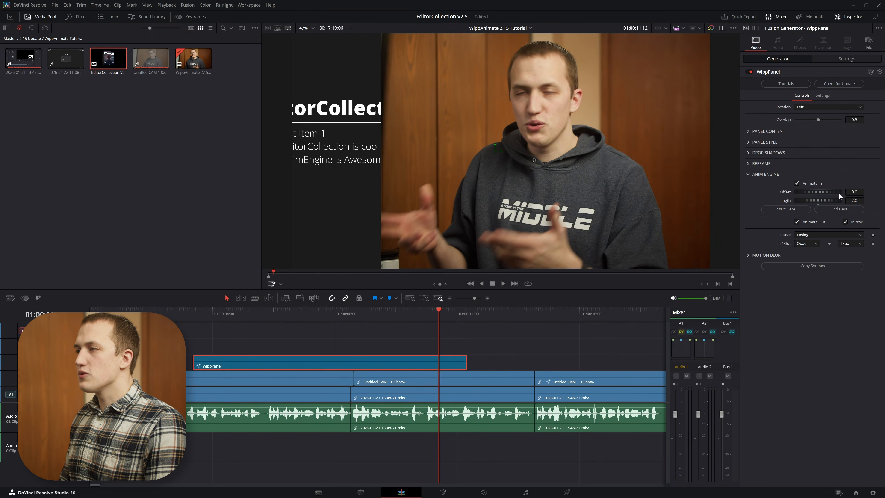
left_click_drag(196, 315, 232, 315)
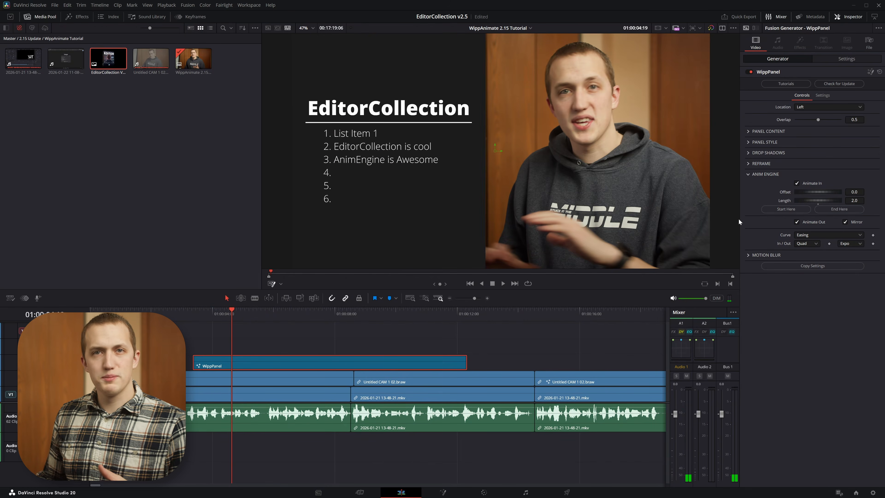
Step: Shift the WippPanel clip slightly later, extend its end to about 01:00:13:17, and save the project
left_click_drag(370, 369, 378, 366)
left_click_drag(474, 365, 508, 365)
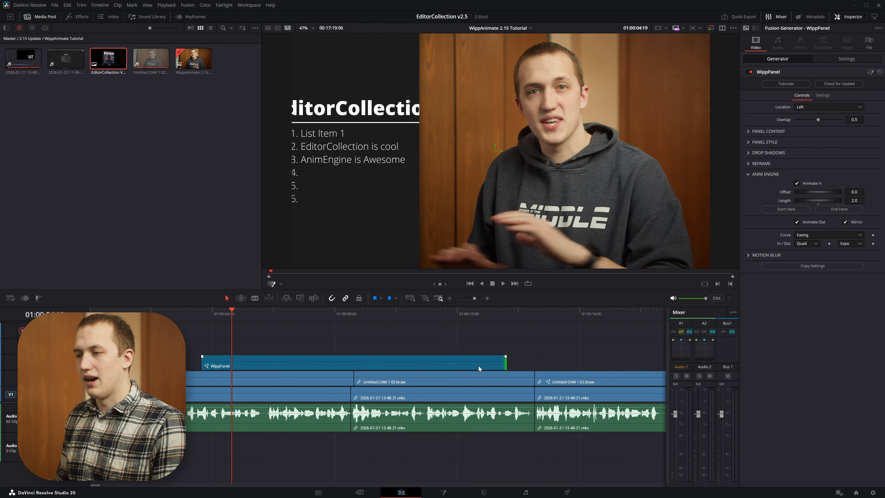
left_click(477, 366)
key("ctrl+s")
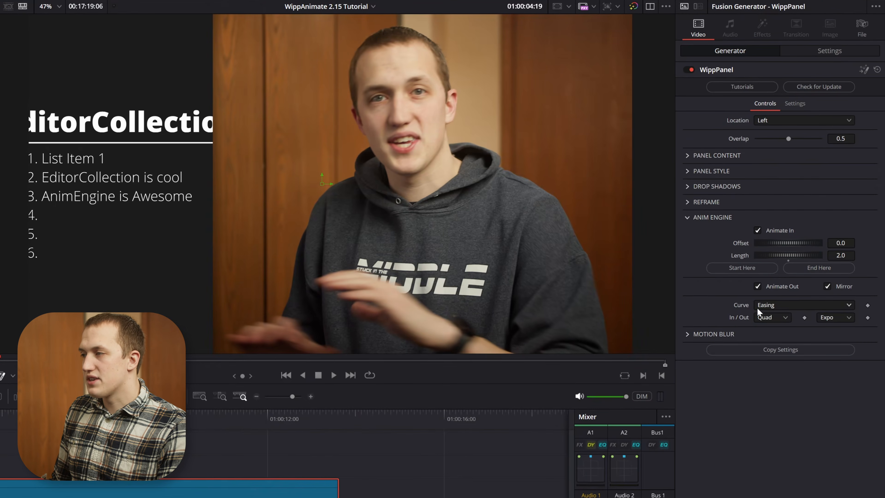
Step: Try the Linear animation curve, return to Easing, and look through the In and Out easing options
left_click(767, 306)
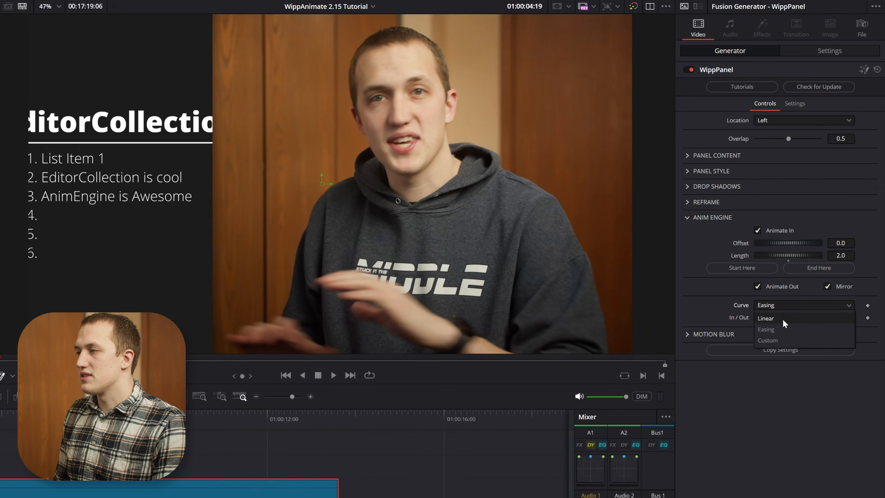
left_click(756, 321)
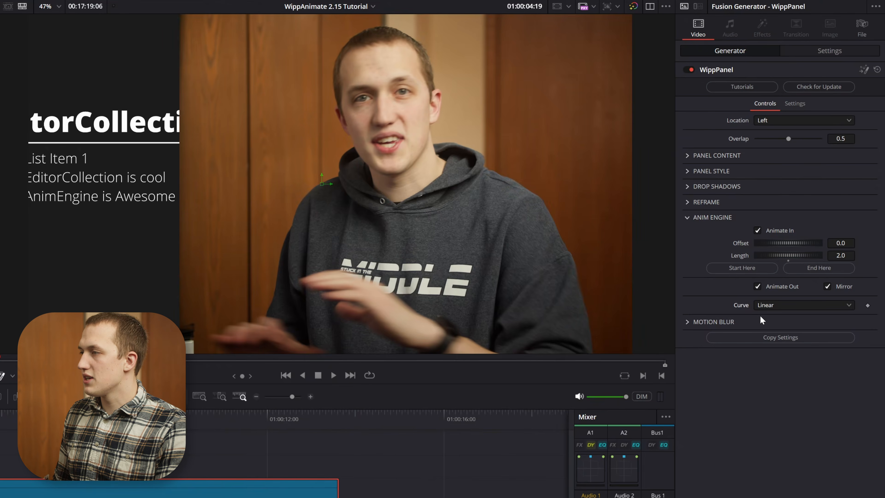
left_click(771, 305)
left_click(775, 326)
left_click(766, 318)
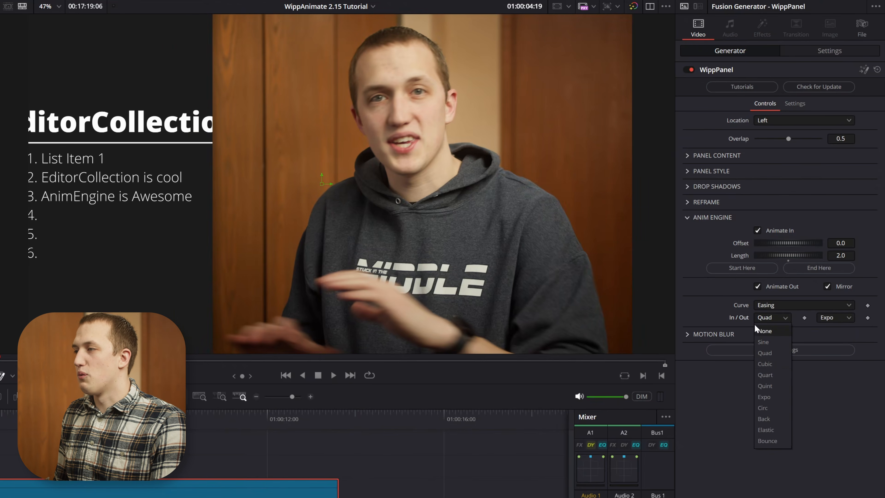
left_click(828, 320)
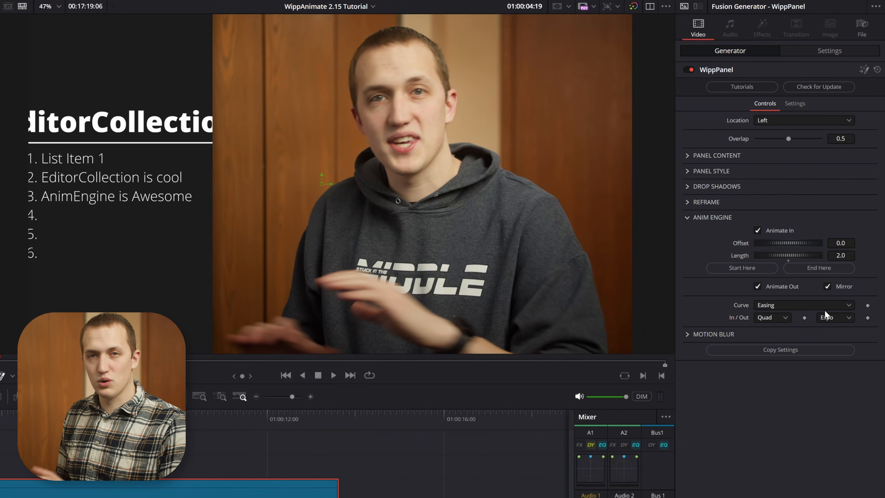
Step: Try the Custom animation curve with its editable graph, restore Easing, and recheck the easing type choices
left_click(766, 308)
left_click(796, 340)
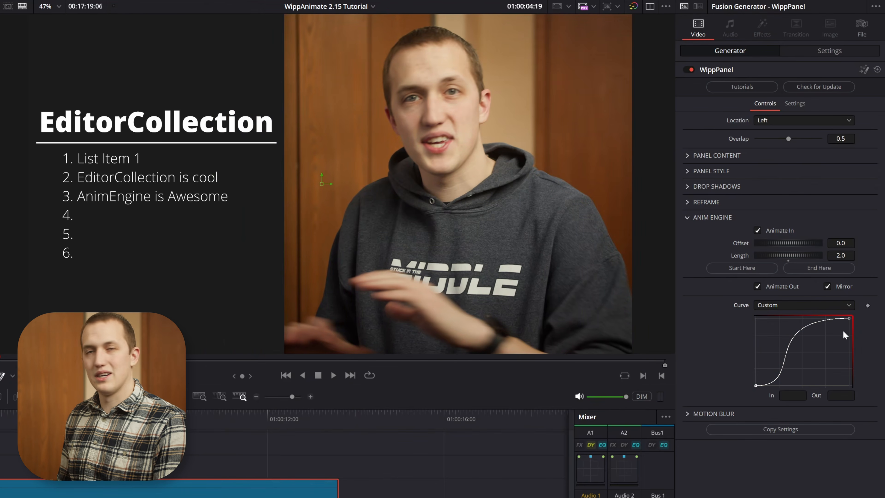
left_click(797, 304)
left_click(778, 330)
left_click(776, 320)
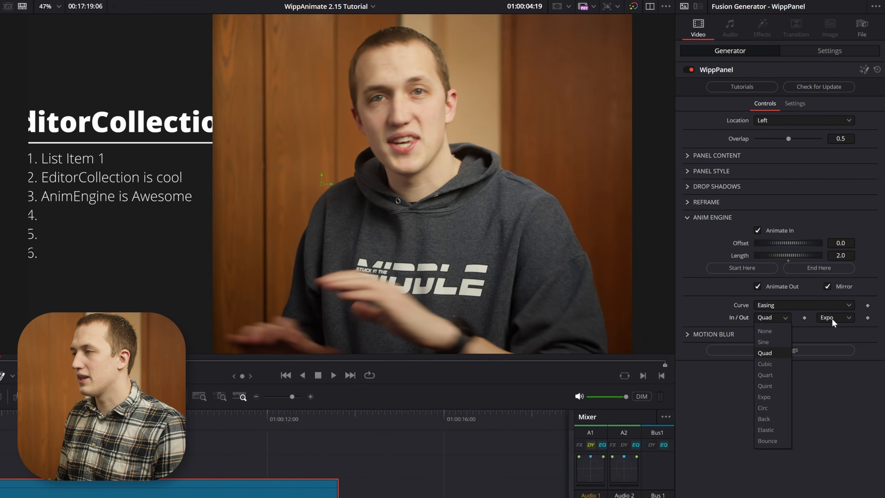
left_click(834, 318)
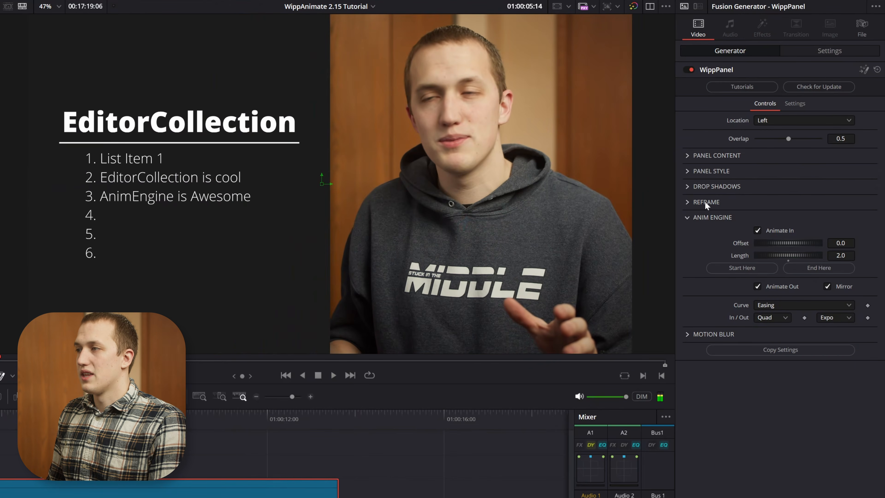
Step: Collapse the Anim Engine settings and open the Motion Blur settings
left_click(688, 217)
left_click(688, 233)
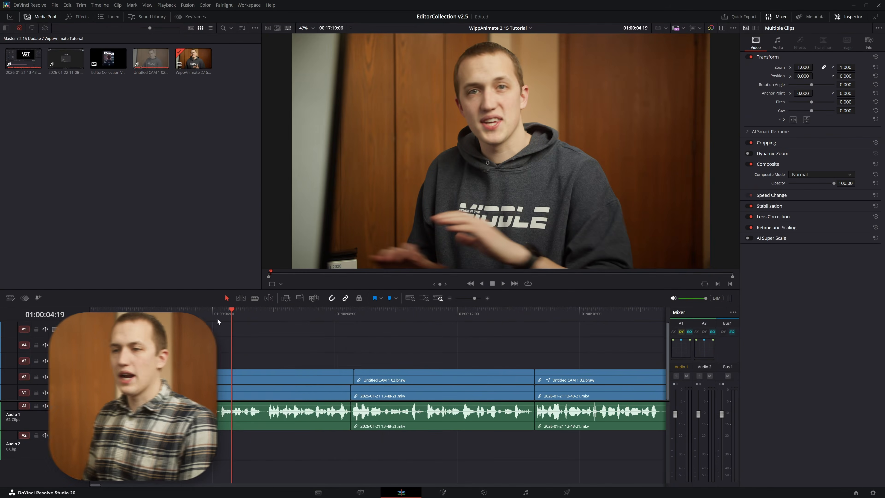
Step: Search the effects for "wipppanel" and add a new WippPanel generator above the footage at 01:00:03:22
left_click(205, 317)
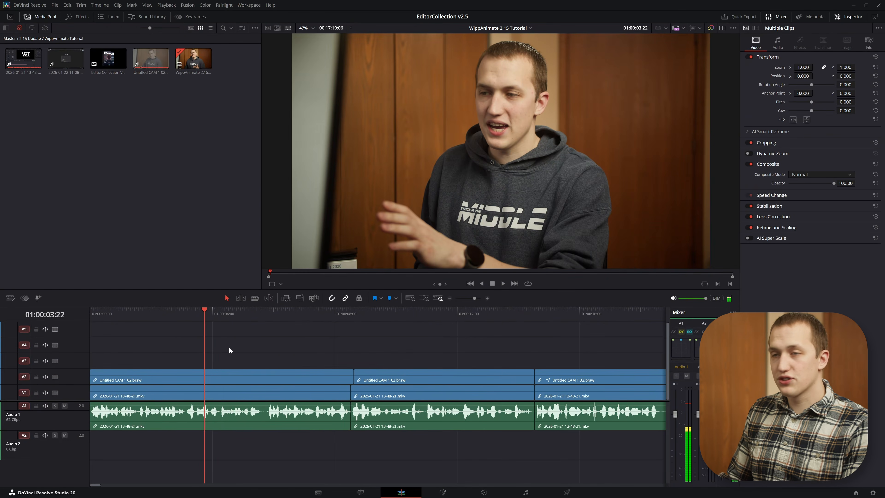
key("shift+space")
type("wipppanel")
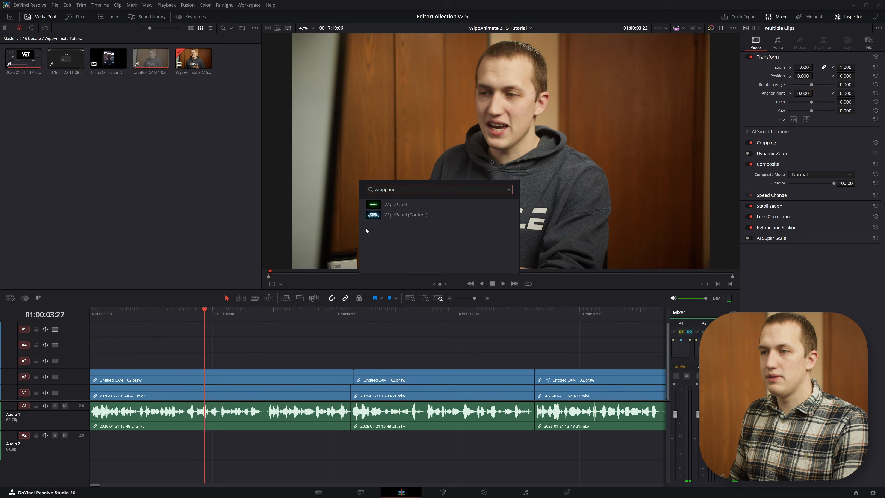
left_click(397, 205)
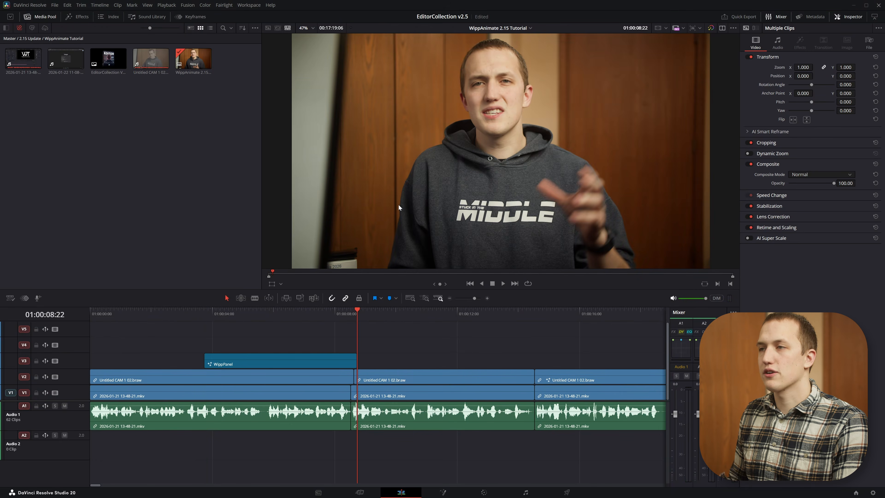
Step: Play from the start of the new WippPanel clip to about 01:00:05:14 to preview its default animation
left_click(203, 318)
key("space")
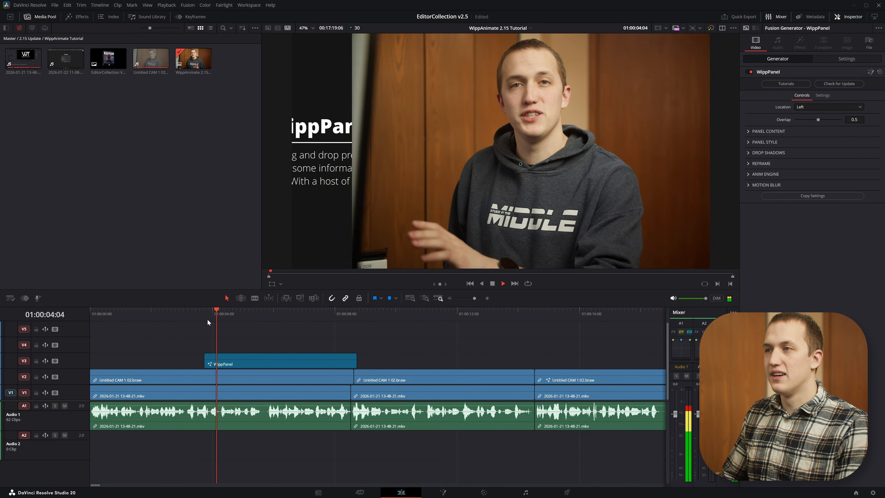
key("space")
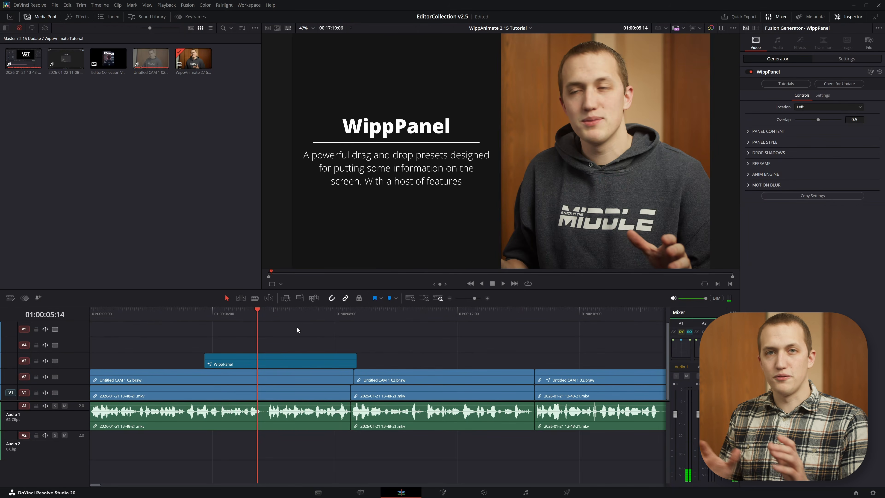
Step: Set the WippPanel clip's panel content layers to None and copy the panel's settings
left_click(302, 361)
left_click(749, 130)
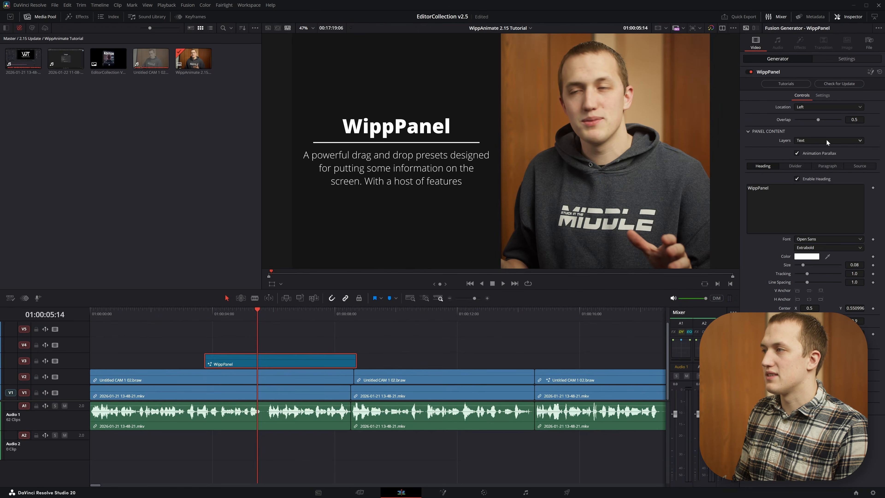
left_click(827, 140)
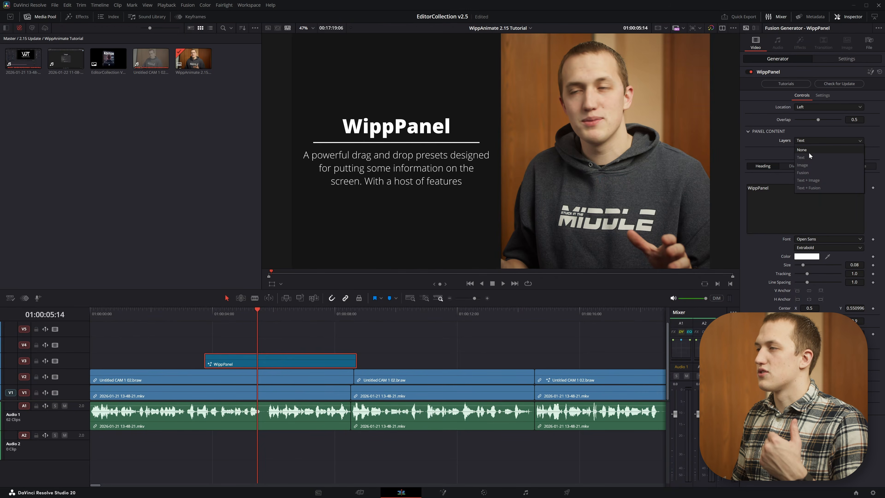
left_click(811, 151)
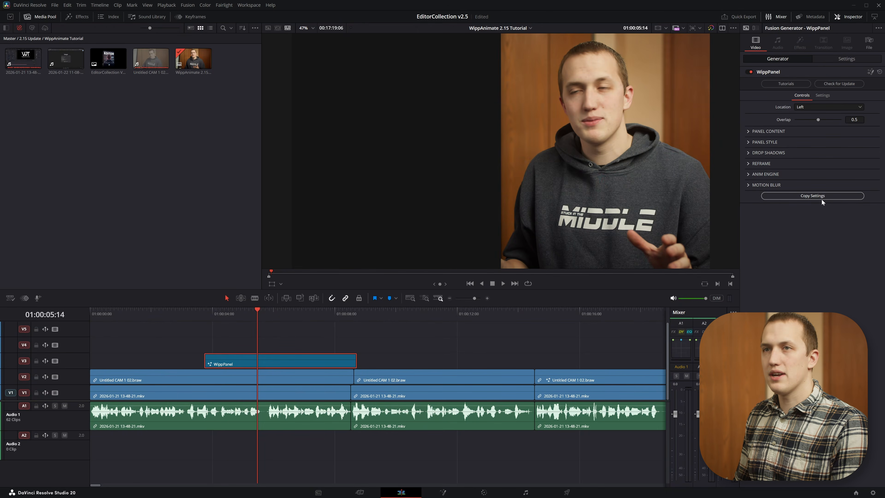
Step: Place the EditorCollection V2 Wide Transparent image on track V4, directly above the WippPanel clip and starting with it
left_click(114, 57)
left_click_drag(109, 60, 206, 344)
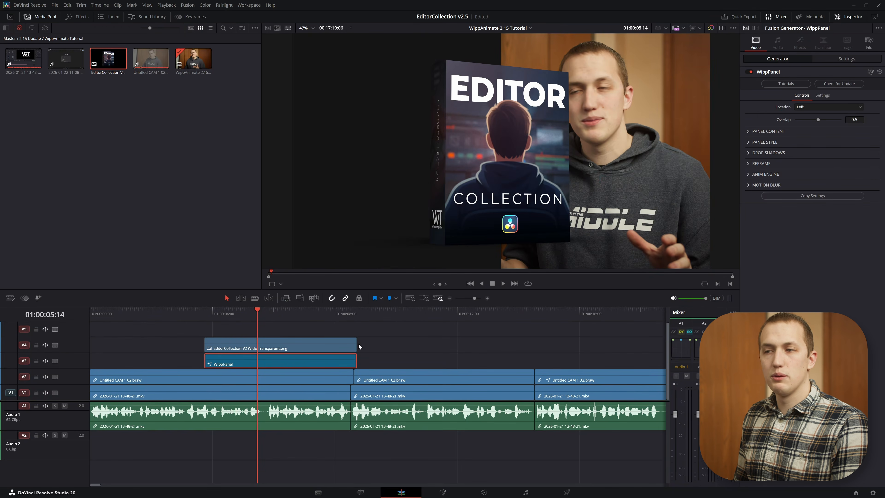
Step: Apply the WippPanel (Content) effect to the EditorCollection image clip and paste the copied panel settings into it
left_click(352, 346)
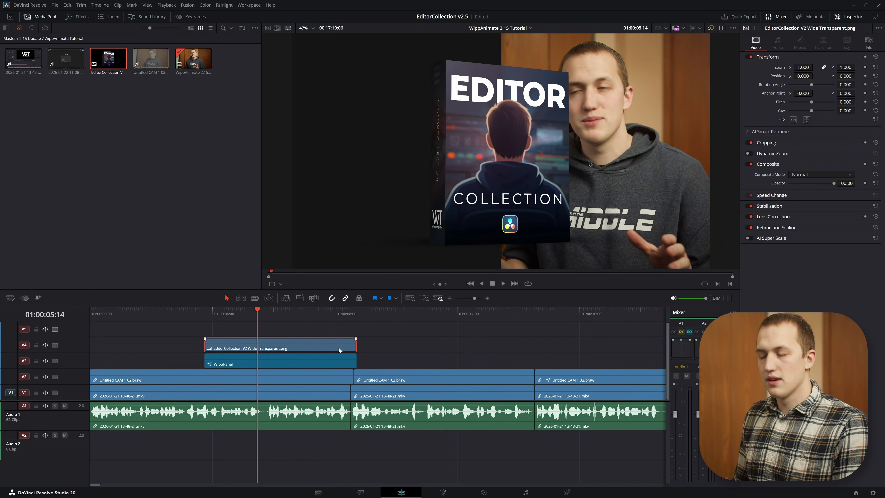
key("shift+space")
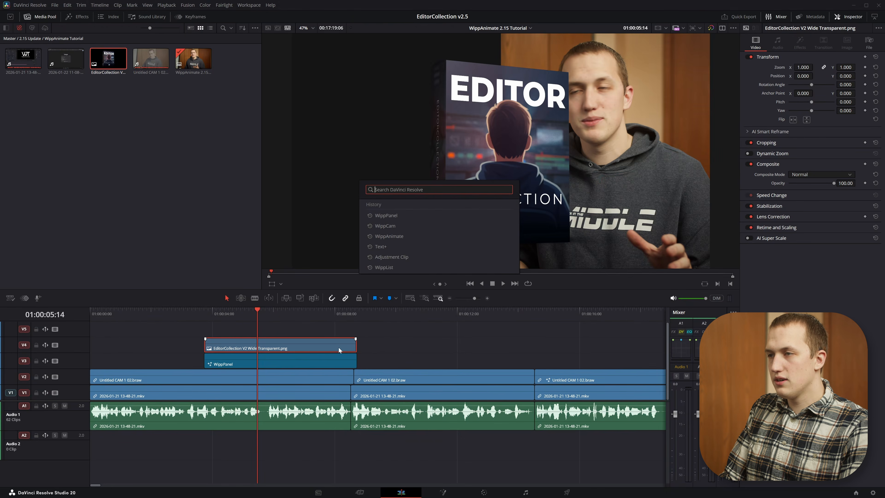
type("wipppane")
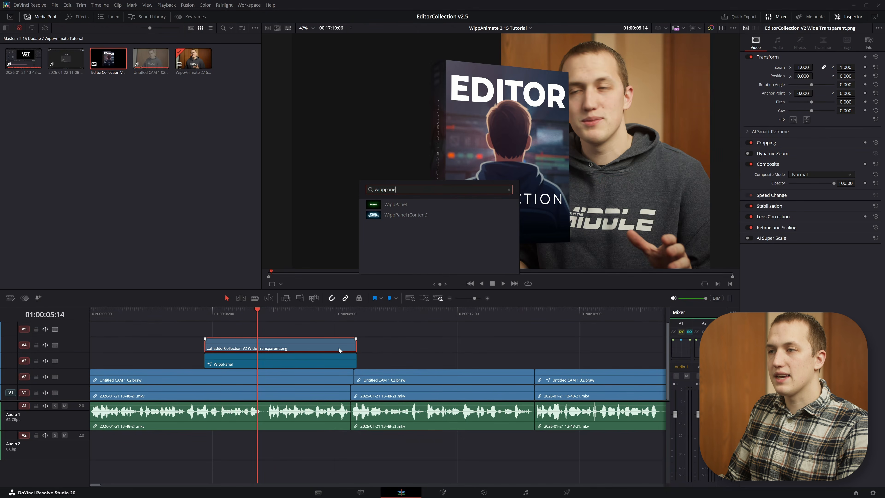
key("Down")
key("Return")
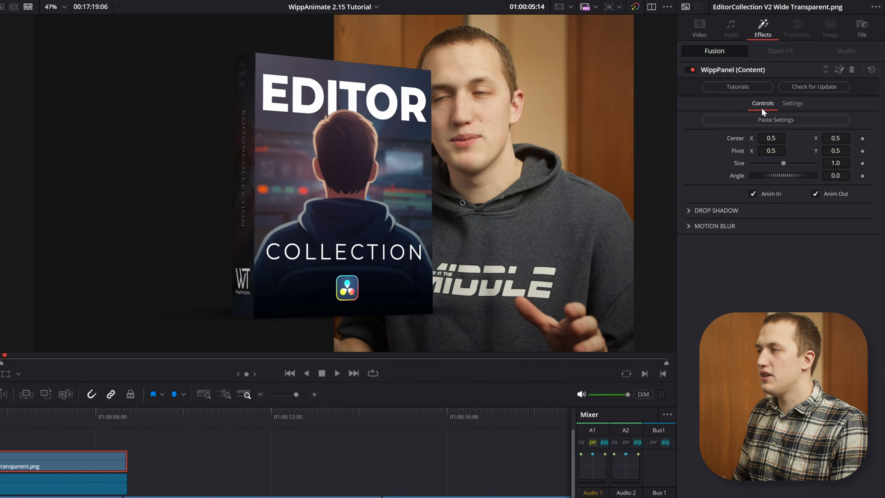
left_click(770, 118)
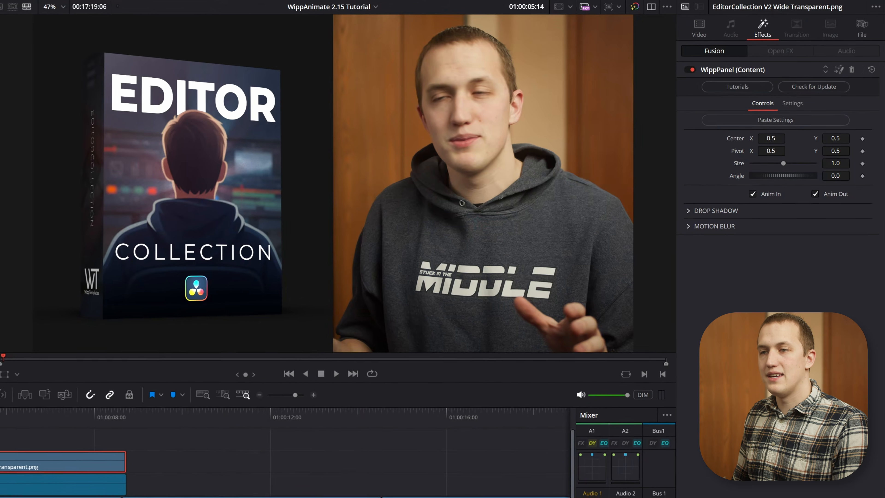
Step: Play the start of the WippPanel clip twice to preview the image moving in with the panel
left_click(81, 354)
key("space")
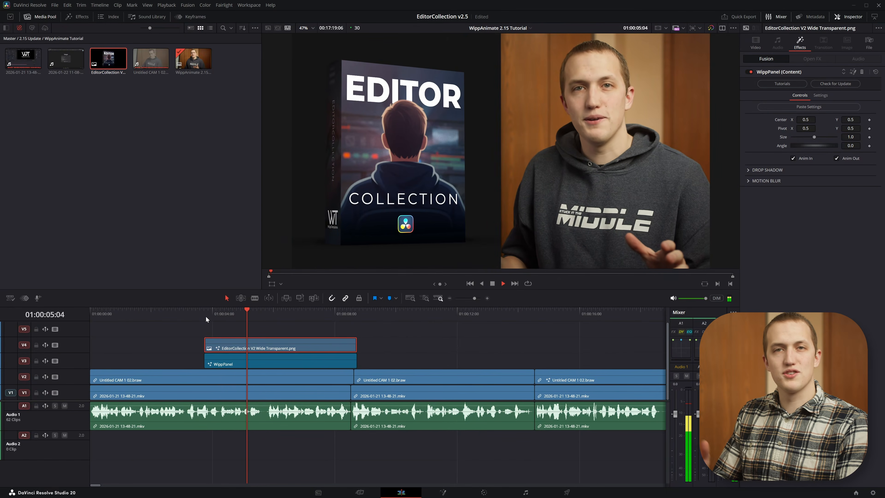
left_click(217, 314)
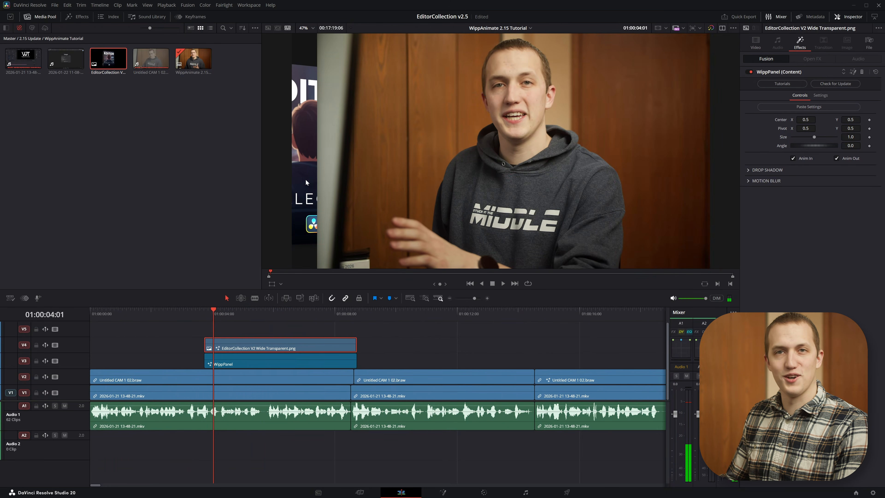
key("space")
Step: Shrink the image to size 0.58 and lower its Center Y to 0.301 in the WippPanel (Content) effect
left_click_drag(814, 136, 804, 137)
left_click_drag(851, 119, 782, 119)
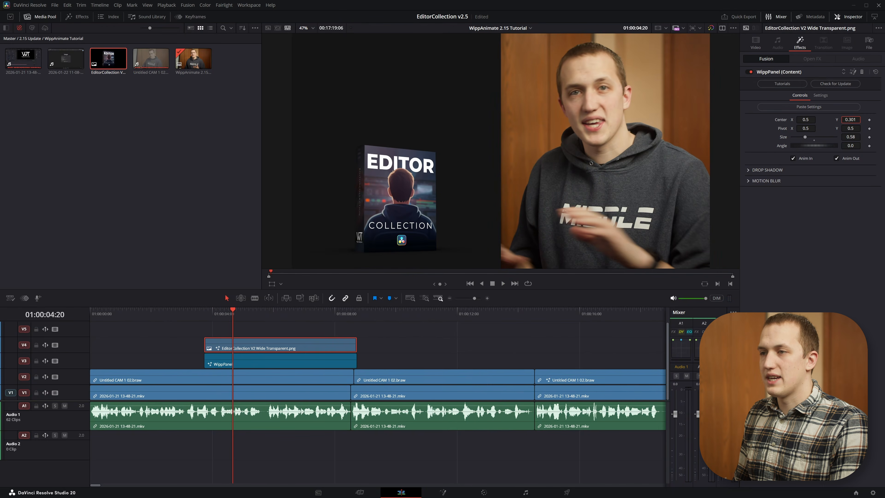
Step: Try Text layers on the WippPanel clip with the divider and paragraph disabled, leaving only the heading above the image
left_click(323, 365)
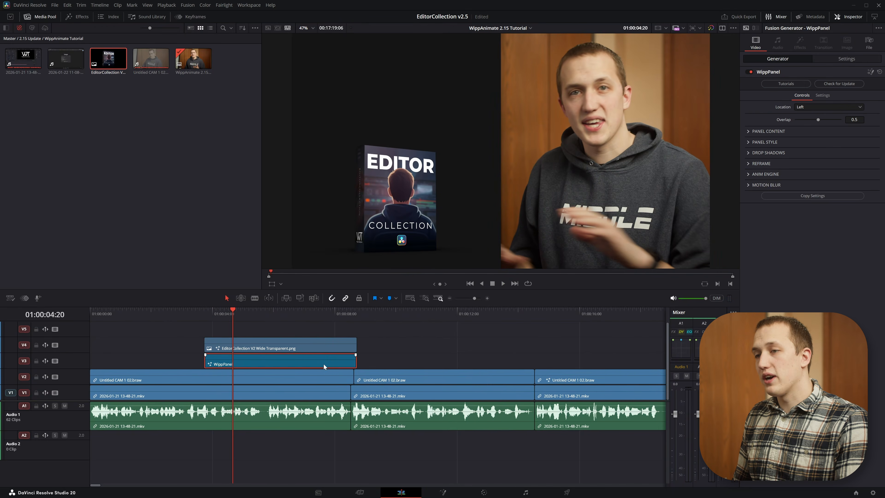
left_click(748, 132)
left_click(806, 141)
left_click(808, 157)
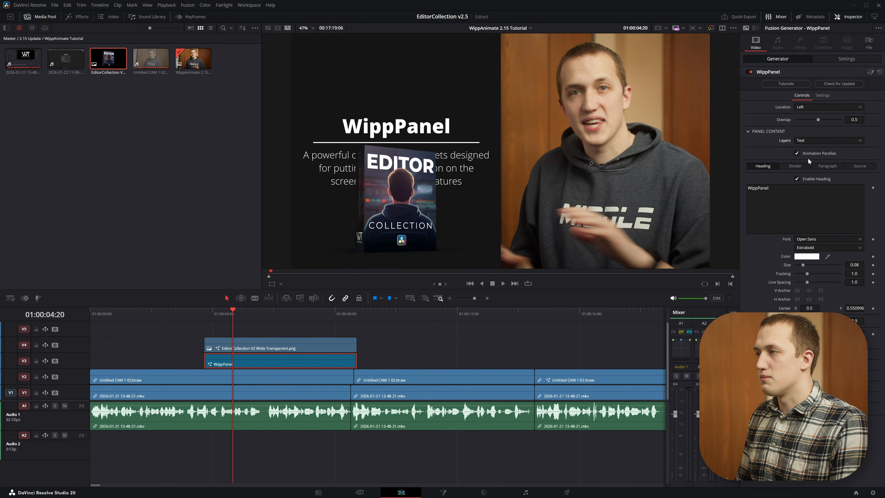
left_click(798, 166)
left_click(805, 179)
left_click(828, 166)
left_click(815, 179)
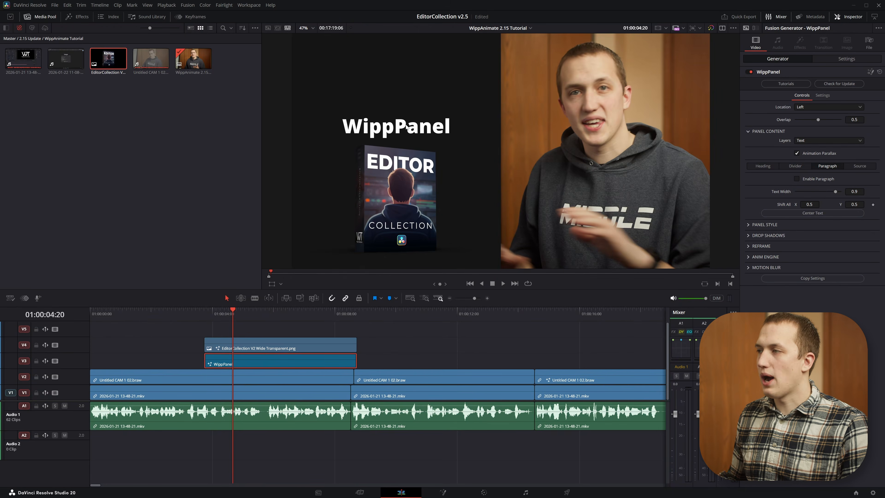
Step: Step back to 01:00:04:18 and return the WippPanel clip's content layers to None
key("Left")
key("Left")
left_click(813, 141)
left_click(810, 151)
Step: Trim the end of the EditorCollection image clip to about 01:00:07:00 and play through its exit animation
left_click(258, 348)
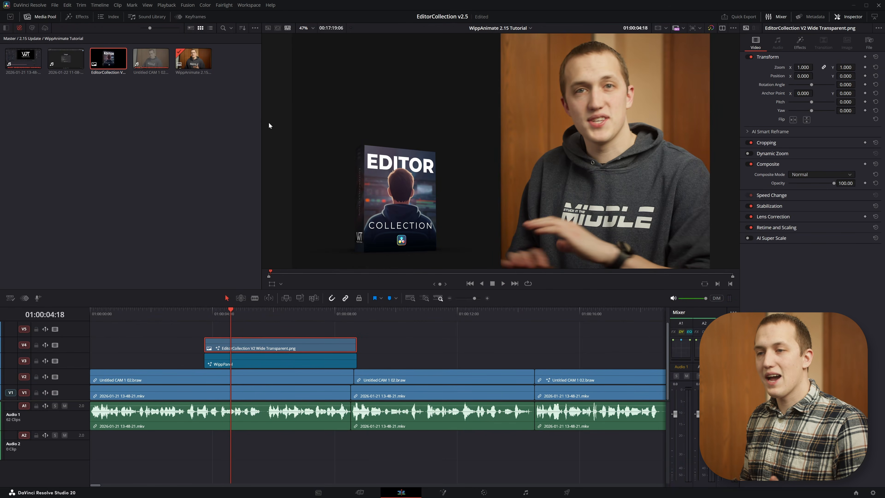
scroll(245, 383, "up", 3)
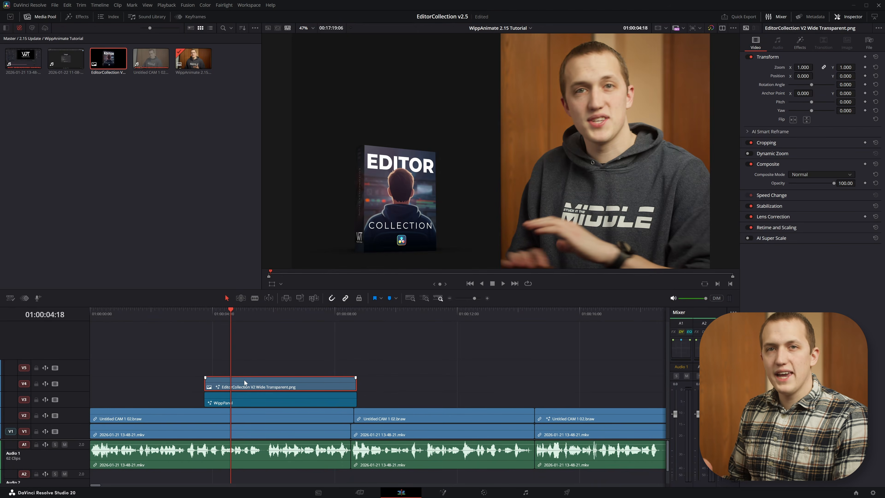
mouse_move(274, 316)
left_mouse_down()
mouse_move(284, 316)
mouse_move(290, 335)
mouse_move(281, 330)
left_mouse_up()
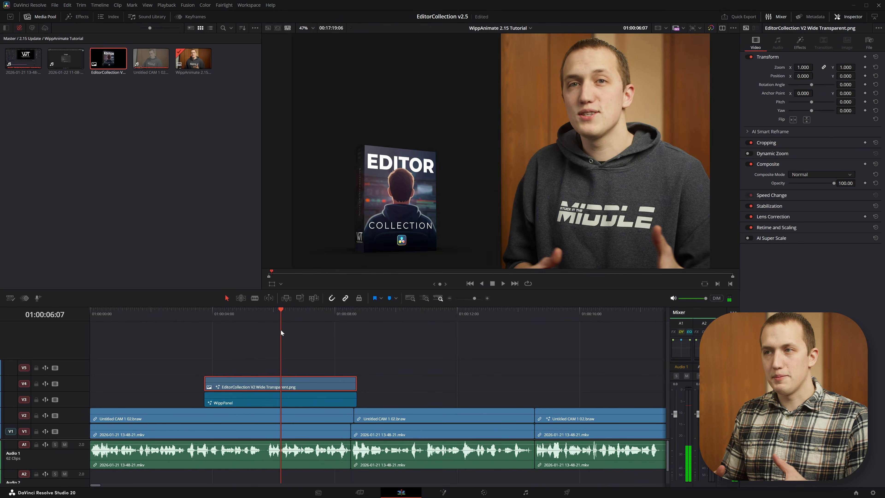
left_click_drag(356, 384, 305, 381)
key("space")
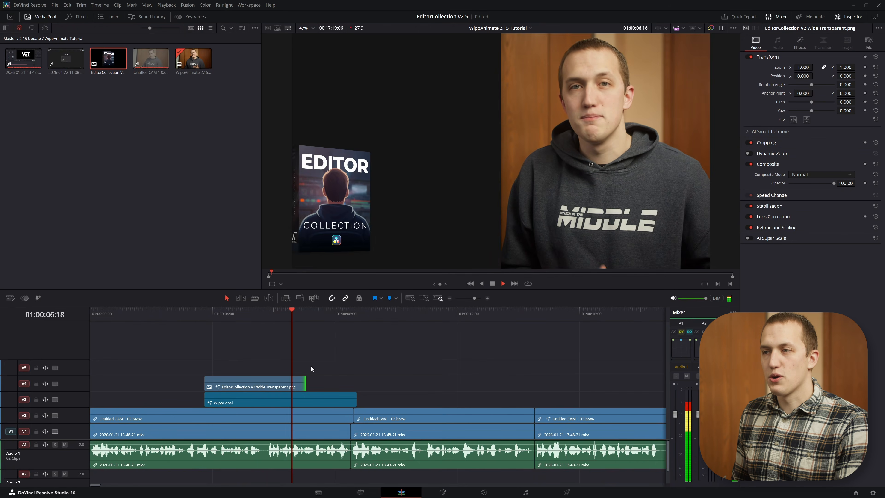
left_click(276, 316)
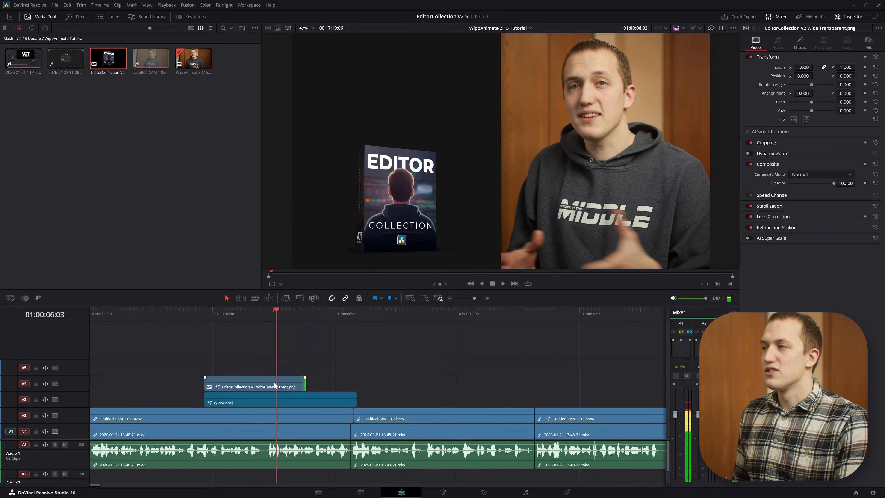
Step: Disable Anim Out in the image's WippPanel (Content) effect and play the clip from its start to its end
left_click(279, 383)
left_click(800, 42)
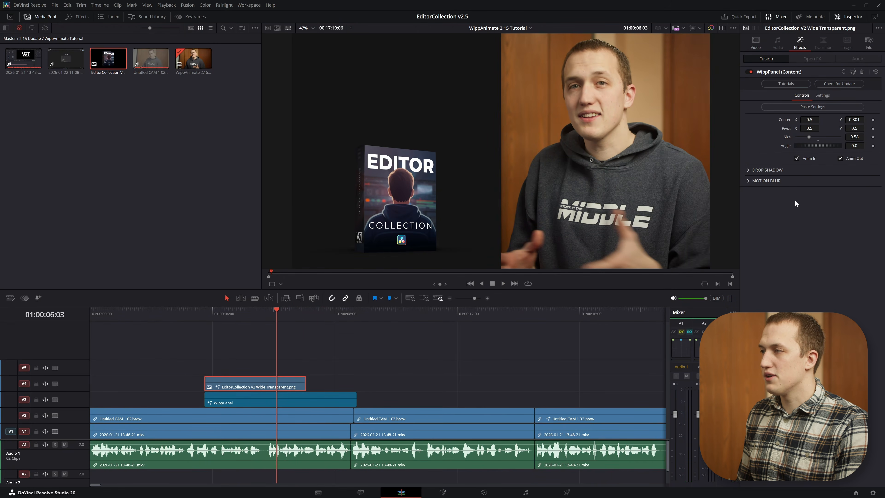
left_click_drag(271, 312, 203, 319)
key("space")
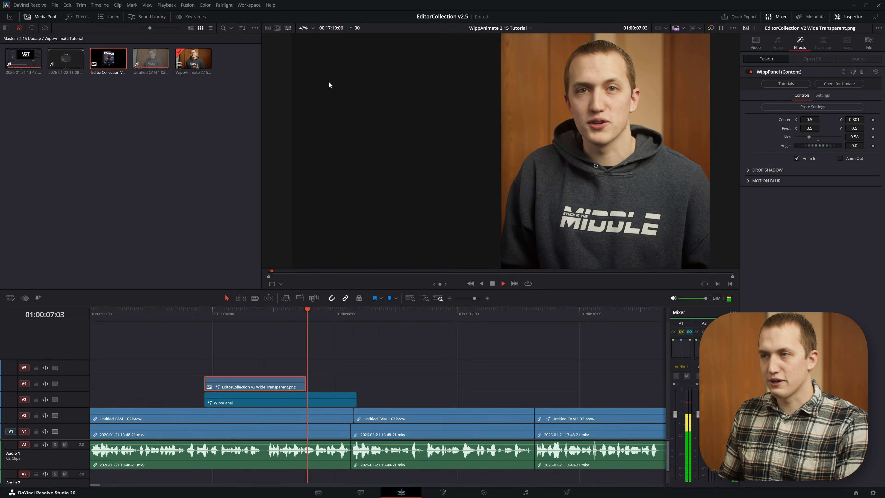
key("space")
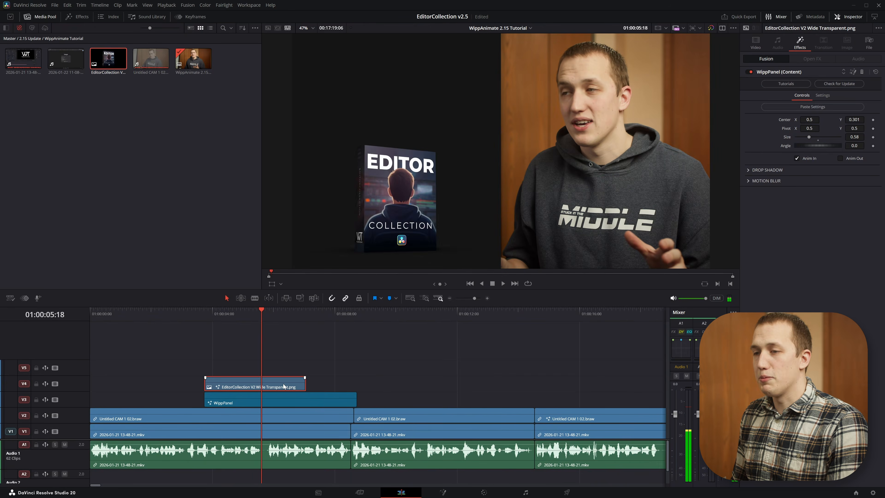
Step: Delete the EditorCollection image clip and add a WippList title above the WippPanel clip at 01:00:03:22
key("Delete")
left_click_drag(206, 313, 201, 334)
key("shift+space")
type("wipplist")
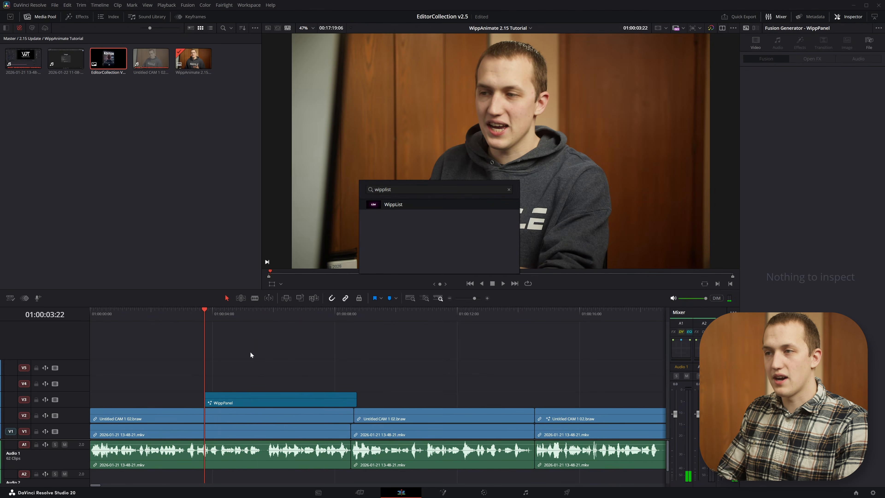
key("Return")
Step: Apply the WippPanel (Content) effect to the WippList title and paste the copied panel settings into it
left_click_drag(284, 315, 275, 316)
left_click(315, 388)
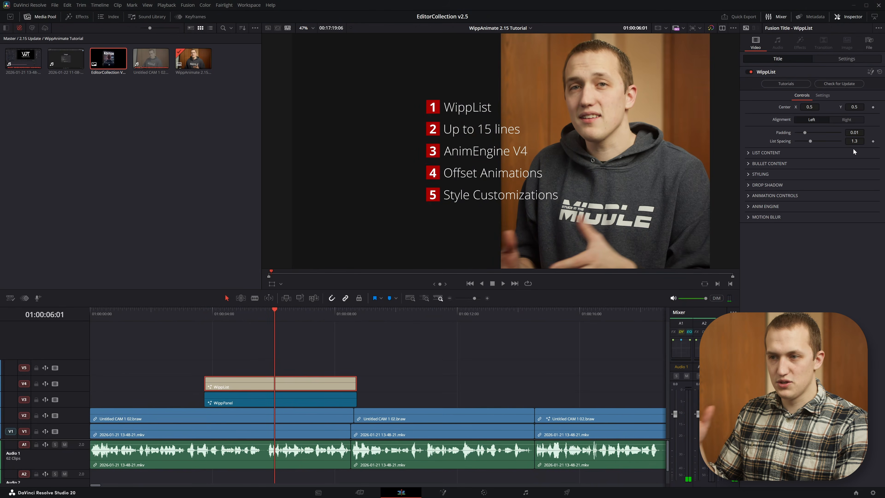
key("shift+space")
type("wipppa")
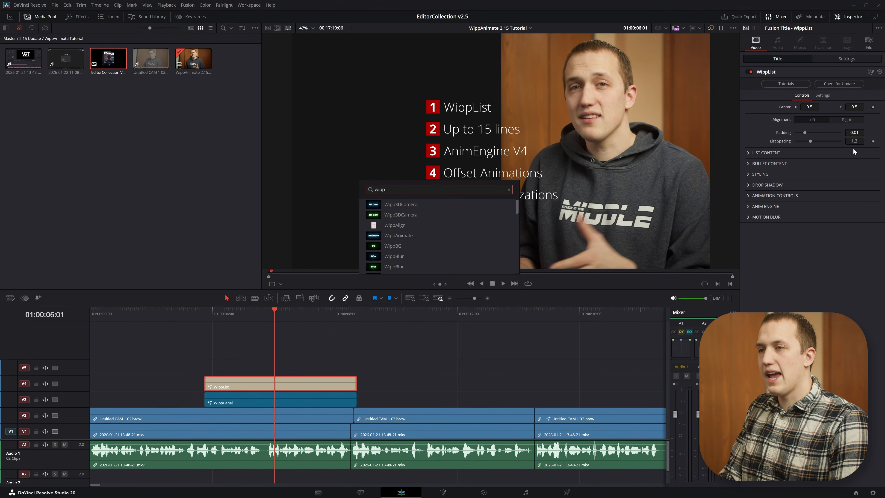
key("Down")
key("Down")
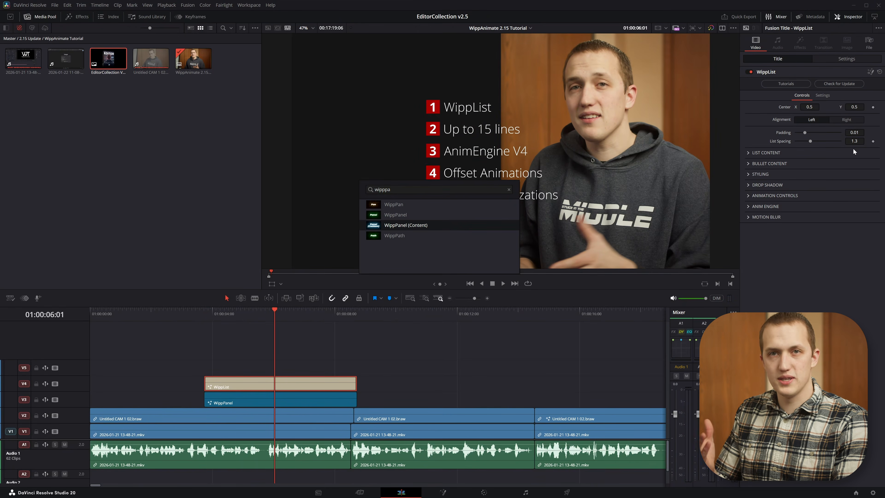
key("Return")
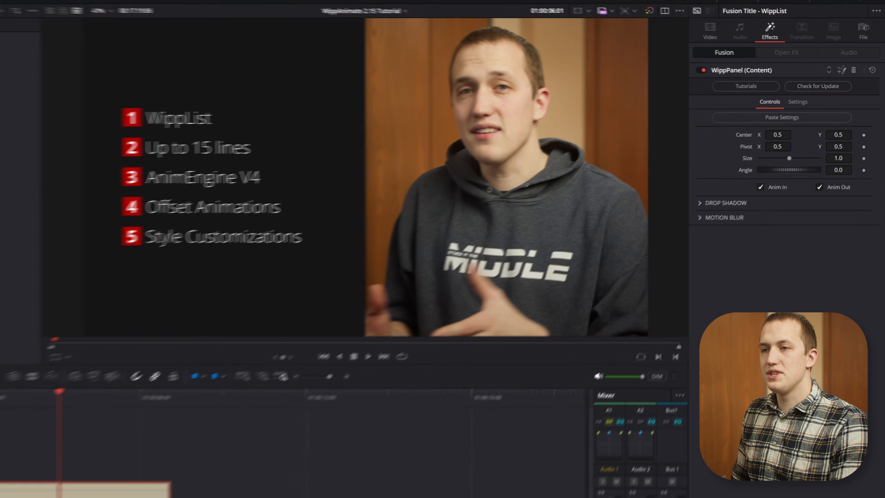
Step: Play the WippList and WippPanel clips from their start twice, stopping at 01:00:07:09, to review the list's movement
left_click(176, 327)
key("space")
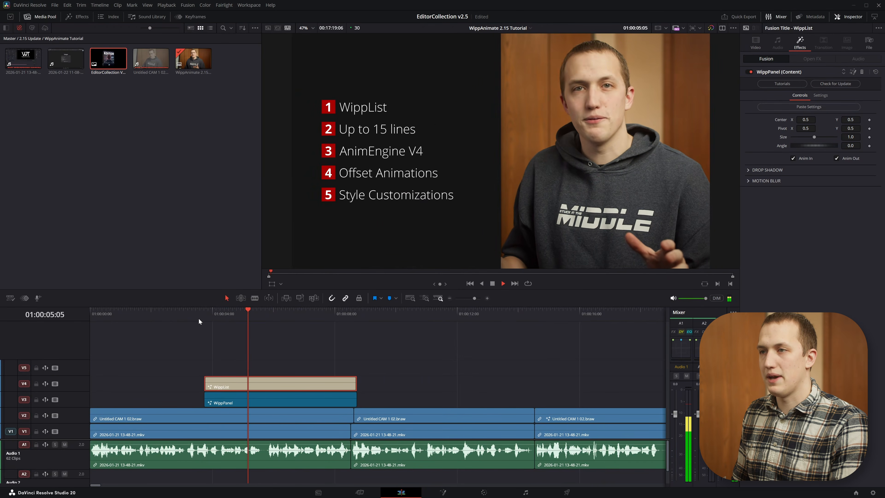
key("space")
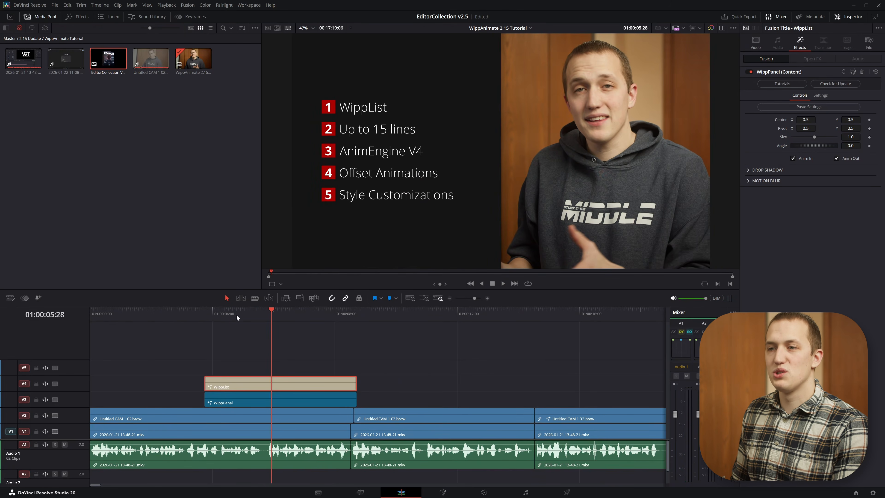
left_click(207, 313)
key("space")
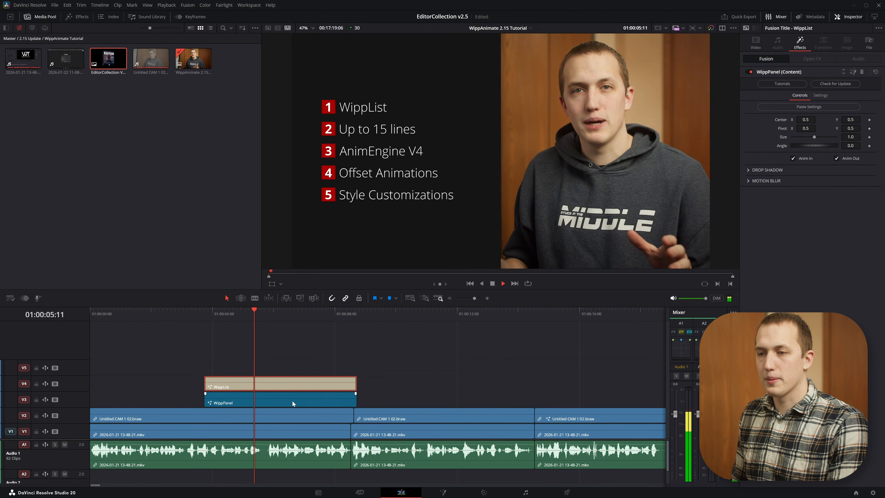
key("space")
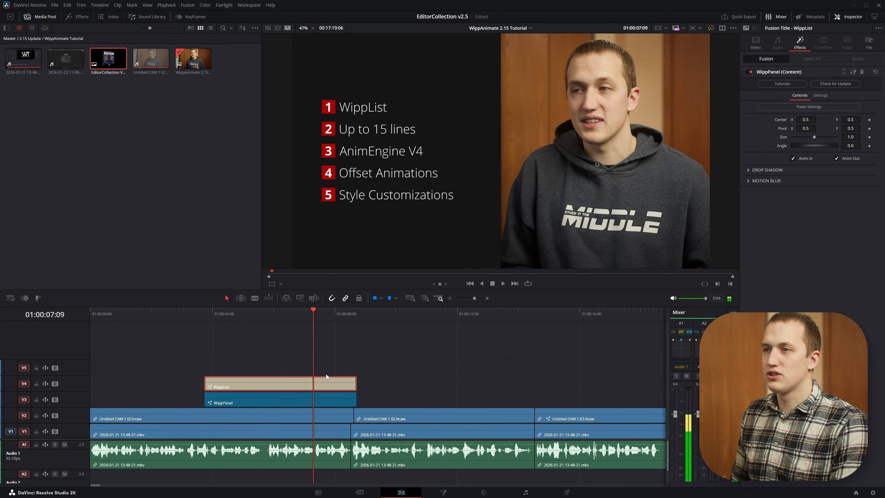
Step: In the WippList title's Anim Engine settings, make the animate-in start at 01:00:04:09
left_click(763, 47)
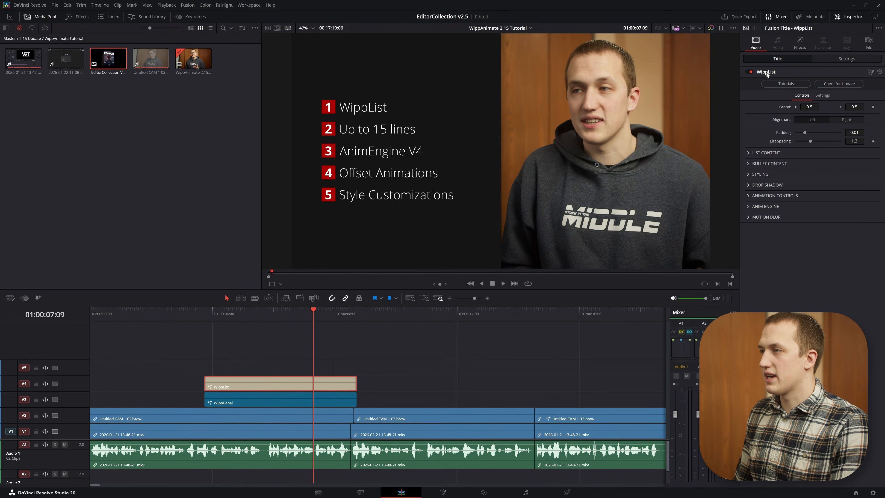
left_click(750, 206)
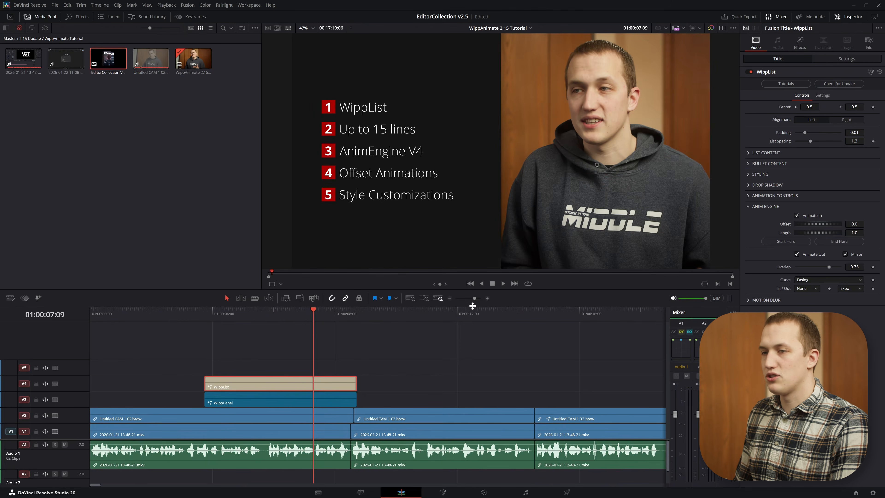
left_click(210, 313)
left_click_drag(210, 316, 222, 314)
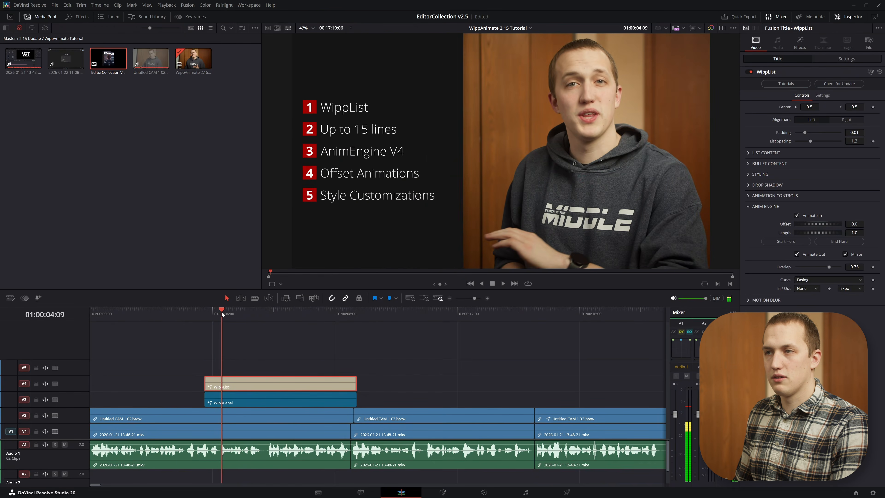
left_click(785, 241)
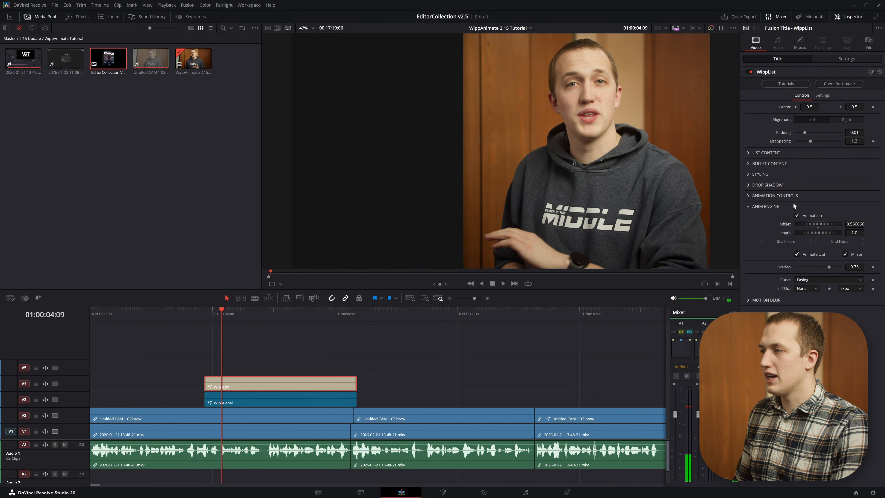
Step: Turn off Mirror for the WippList's Animate Out and play the list and panel from their start
left_click(855, 255)
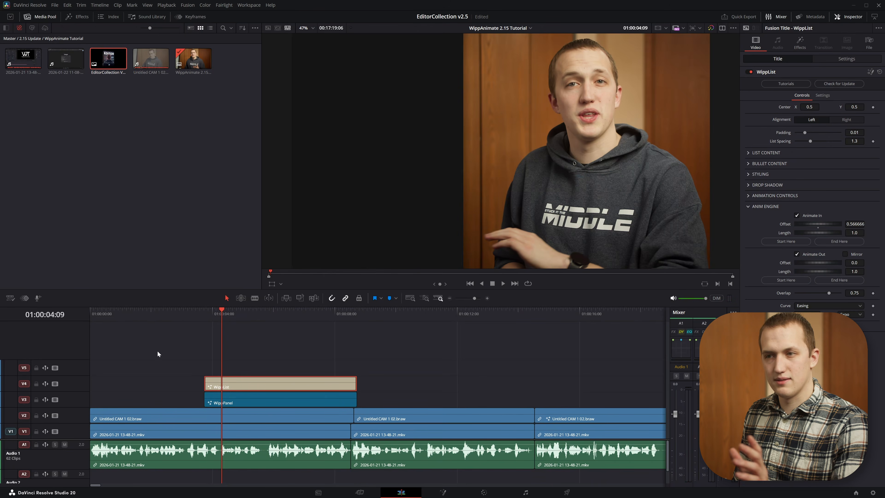
left_click(207, 314)
key("space")
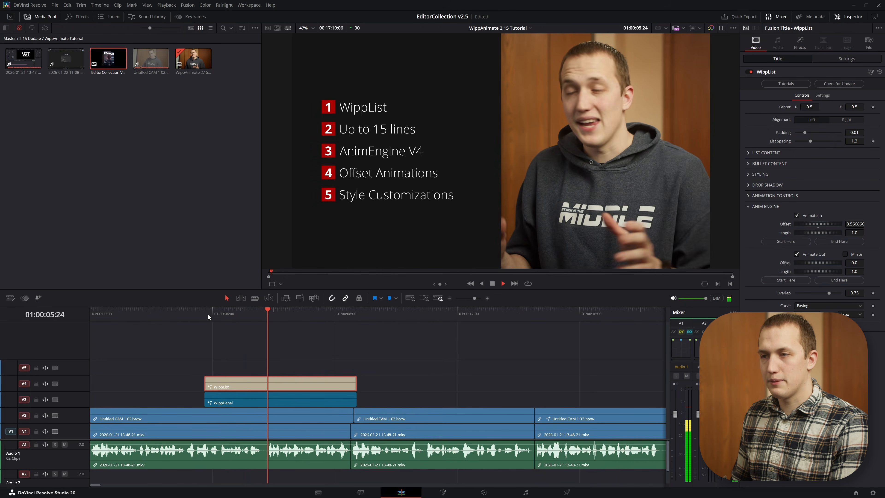
Step: Disable Animate Out for the WippList, play past the clips' end, and return the playhead to 01:00:07:00
left_click(809, 253)
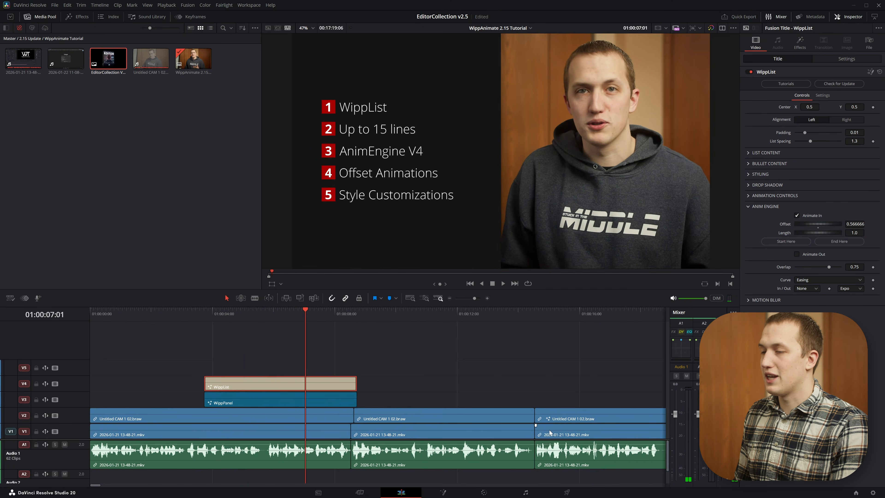
key("space")
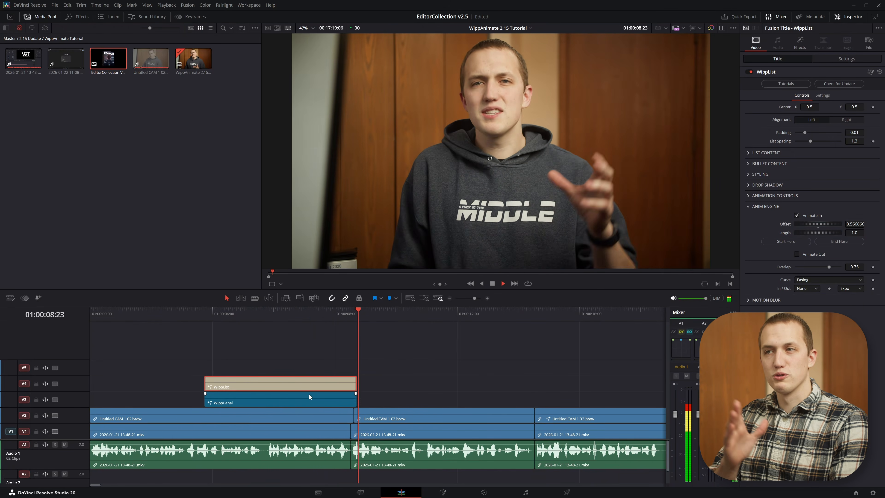
left_click(304, 316)
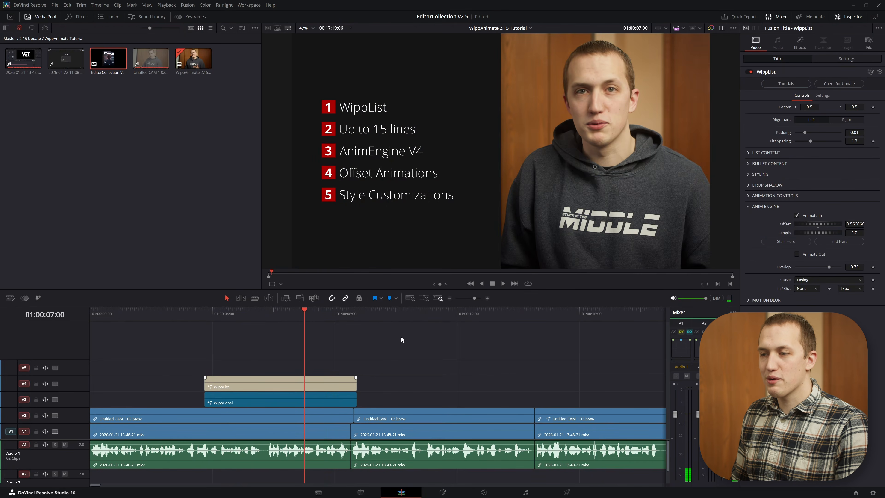
Step: Open Render in Place for both the WippList and WippPanel clips and set the codec to Avid DNxHR
left_click_drag(401, 336, 330, 405)
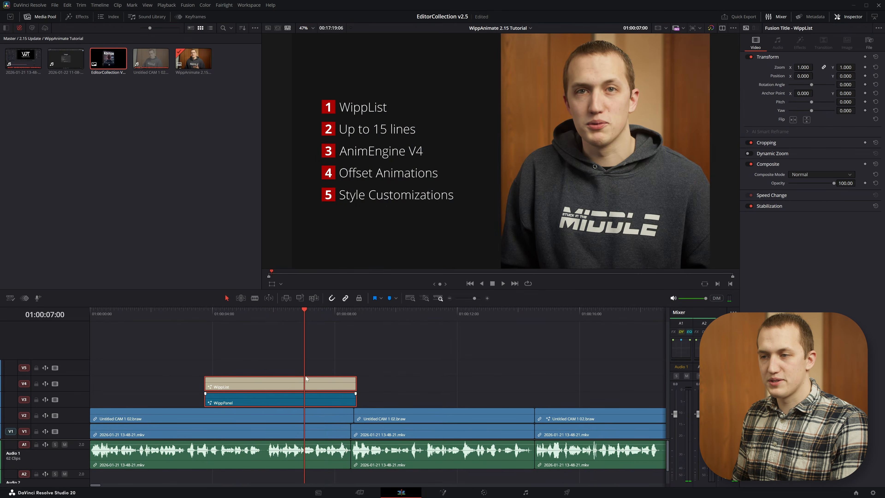
right_click(330, 382)
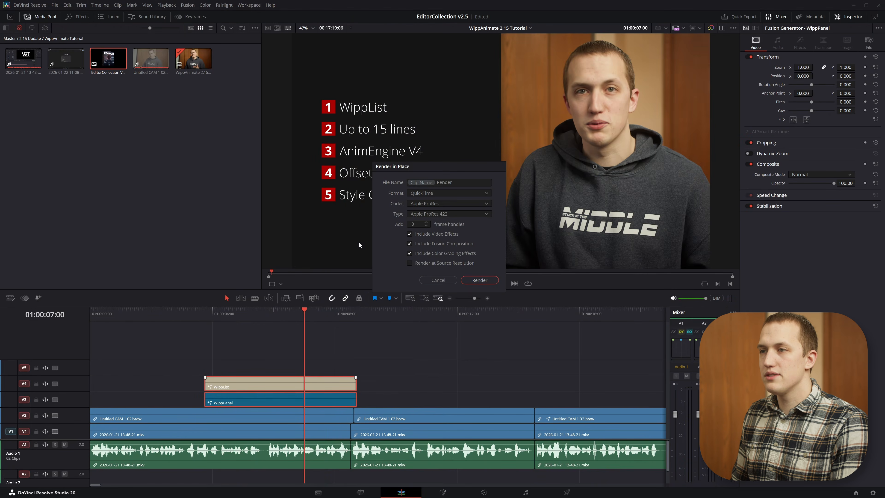
left_click(431, 203)
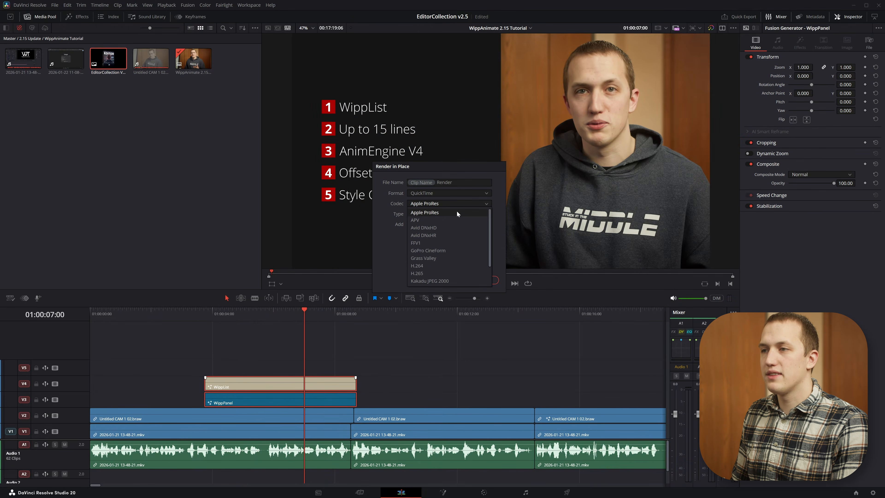
left_click(437, 236)
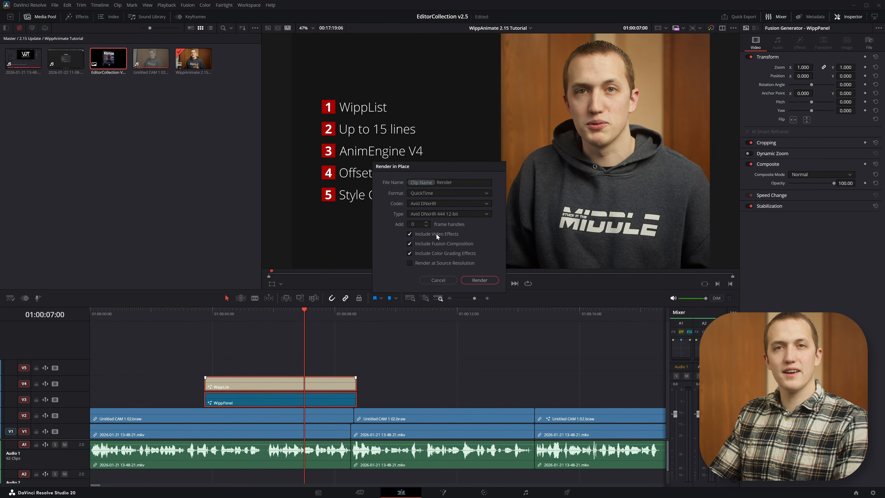